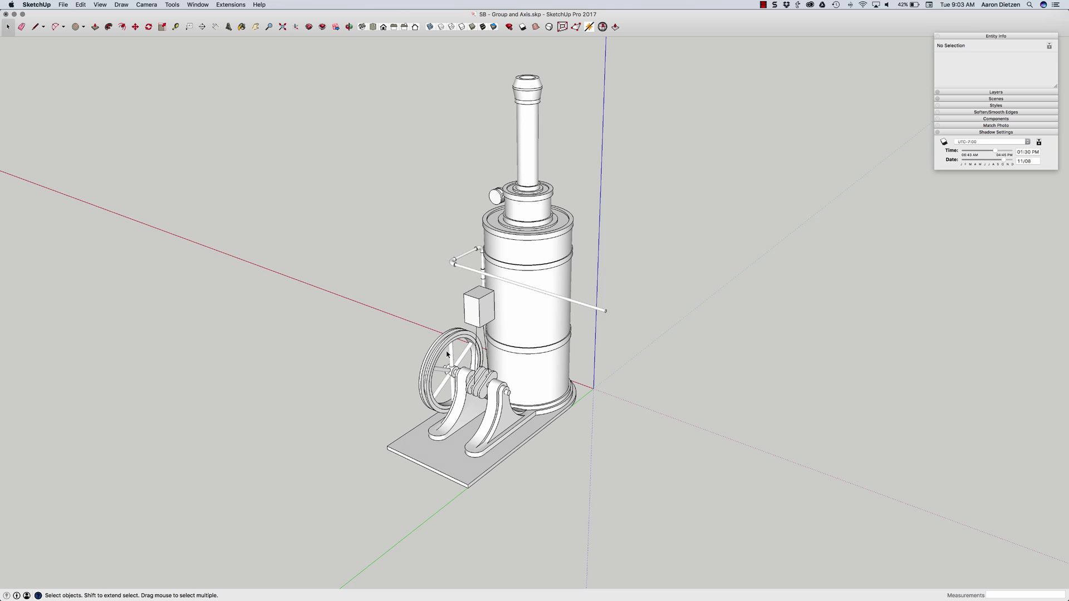
- Zoom in on the crank webs beside the flywheel and switch the model's display to X-ray
scroll(447, 353, up, 5)
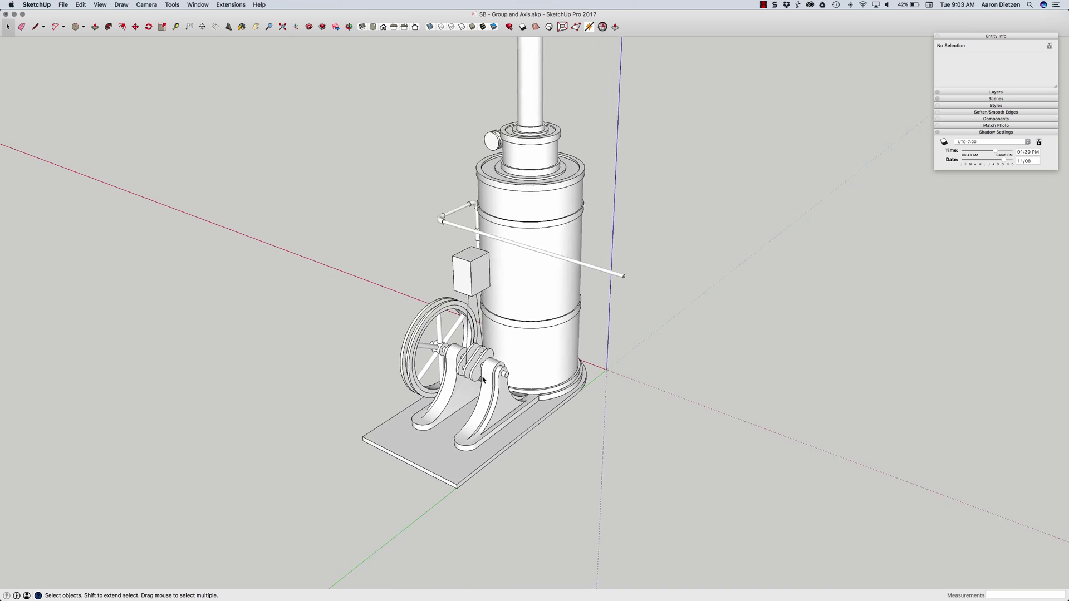
scroll(482, 379, up, 10)
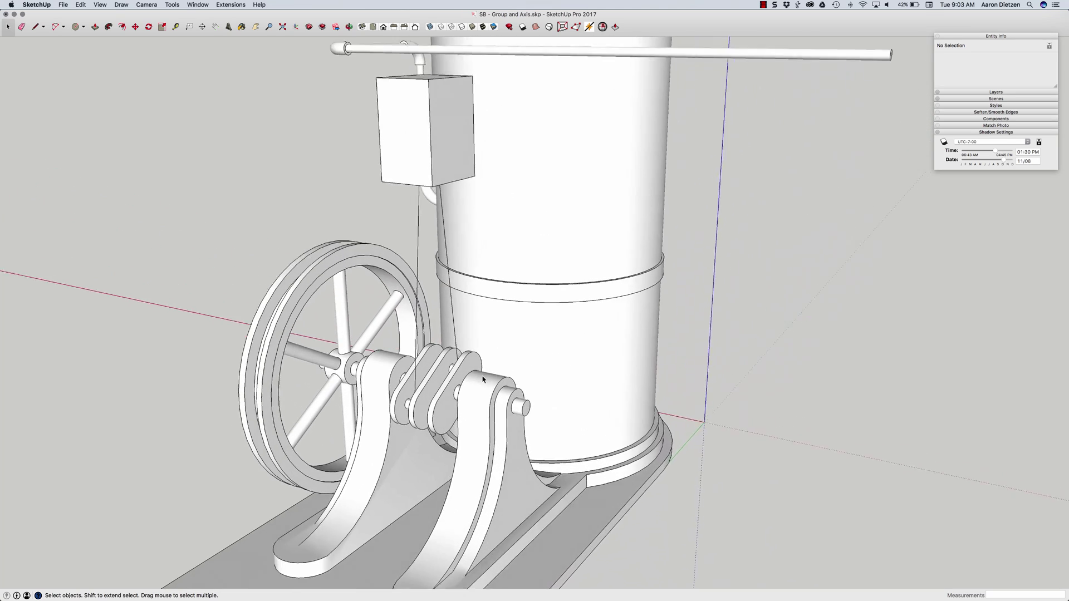
middle_drag(483, 379, 385, 420)
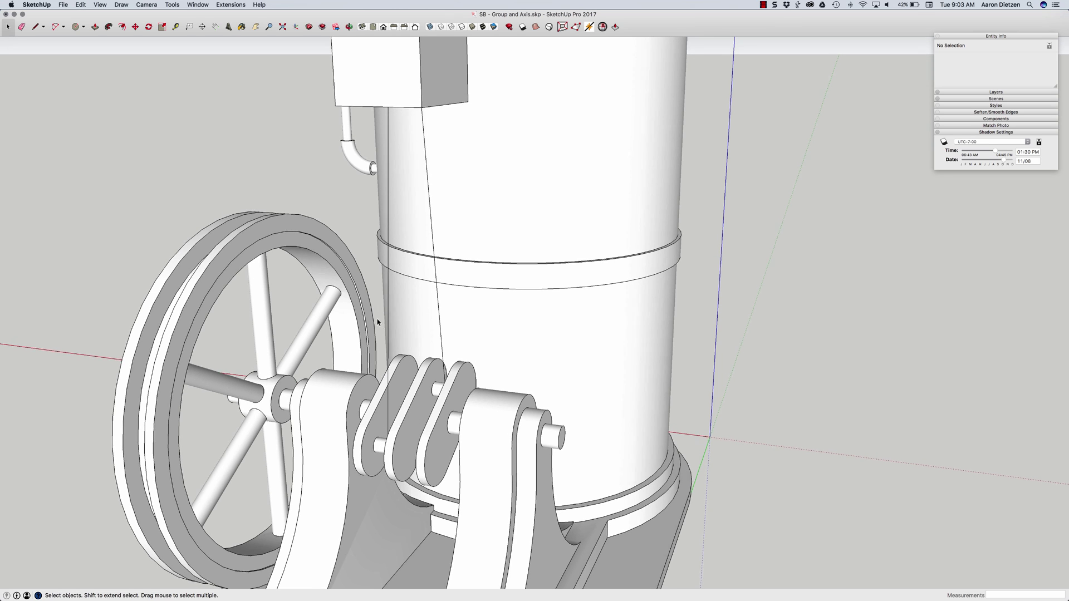
middle_drag(372, 325, 417, 438)
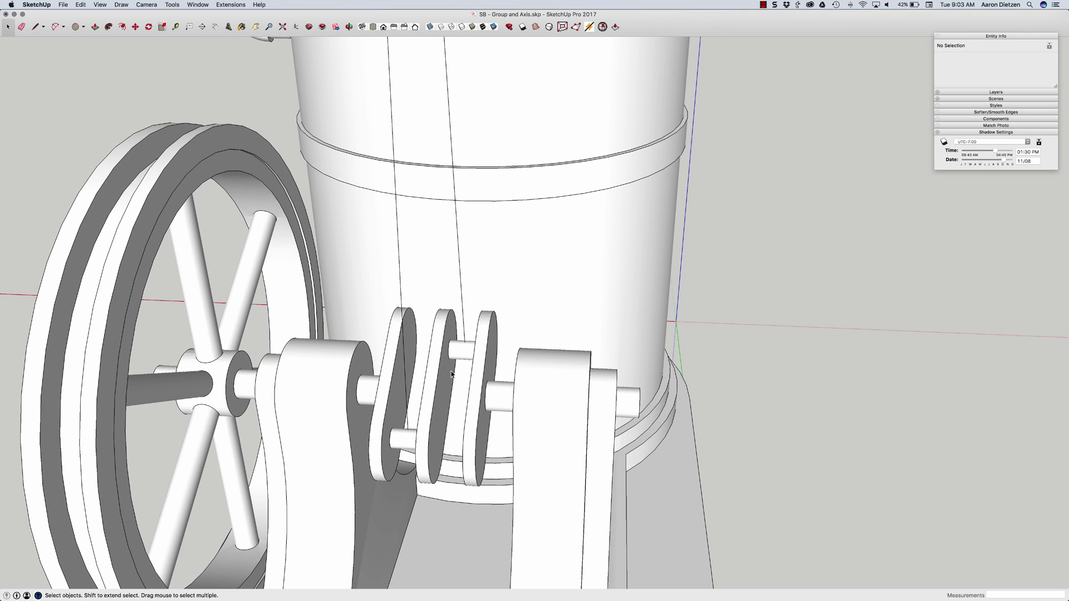
scroll(459, 321, down, 1)
click(432, 27)
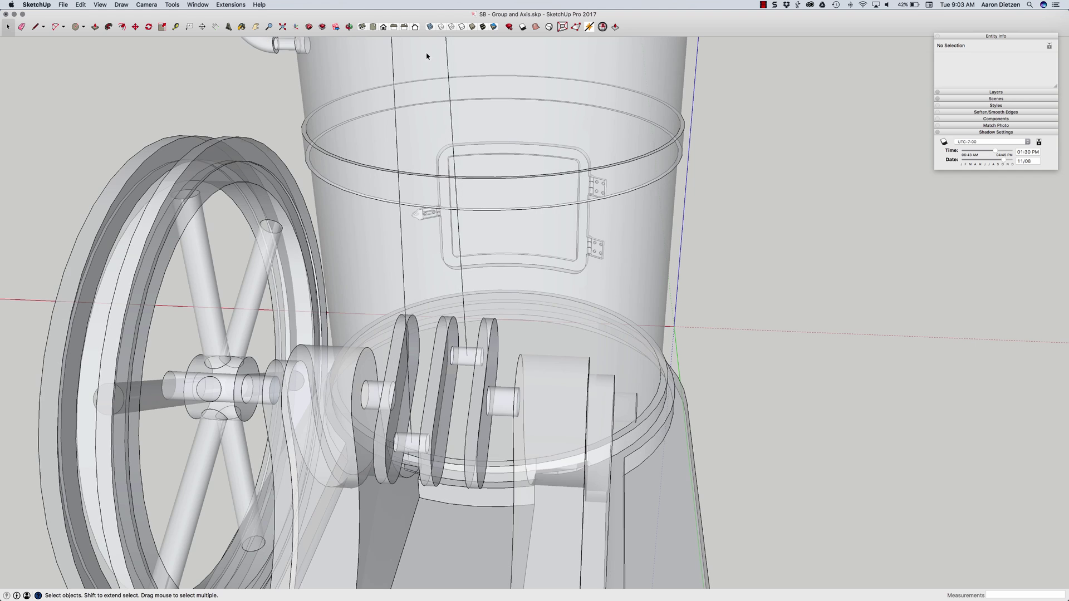
scroll(413, 438, up, 5)
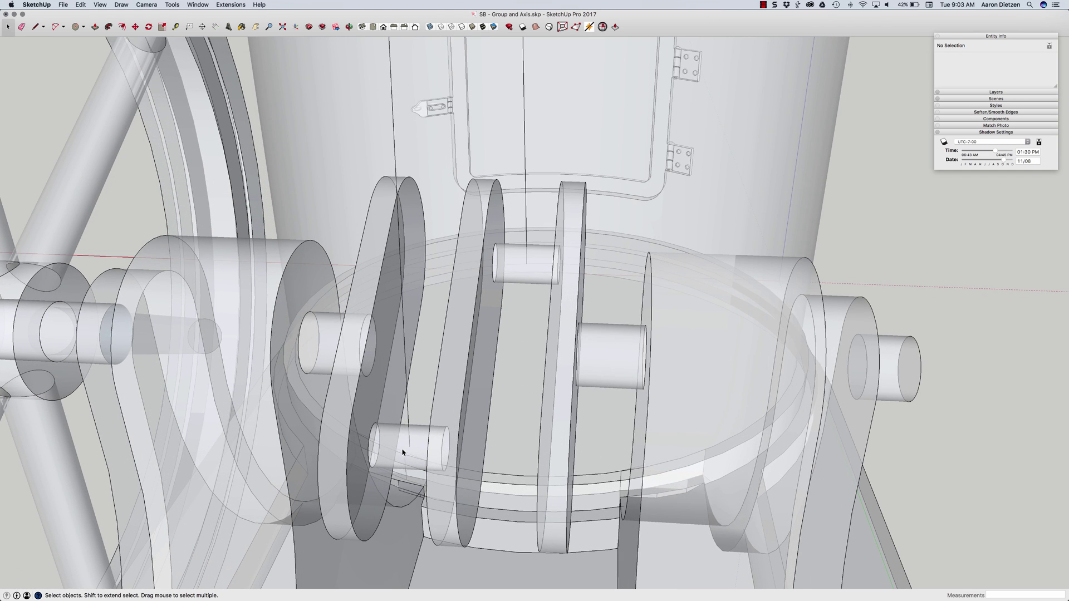
- Draw a circle with a 6' radius centred on the lower end of the rod line, inside the lower crank pin
middle_drag(410, 445, 377, 405)
key(c)
middle_drag(382, 406, 374, 413)
scroll(374, 413, up, 10)
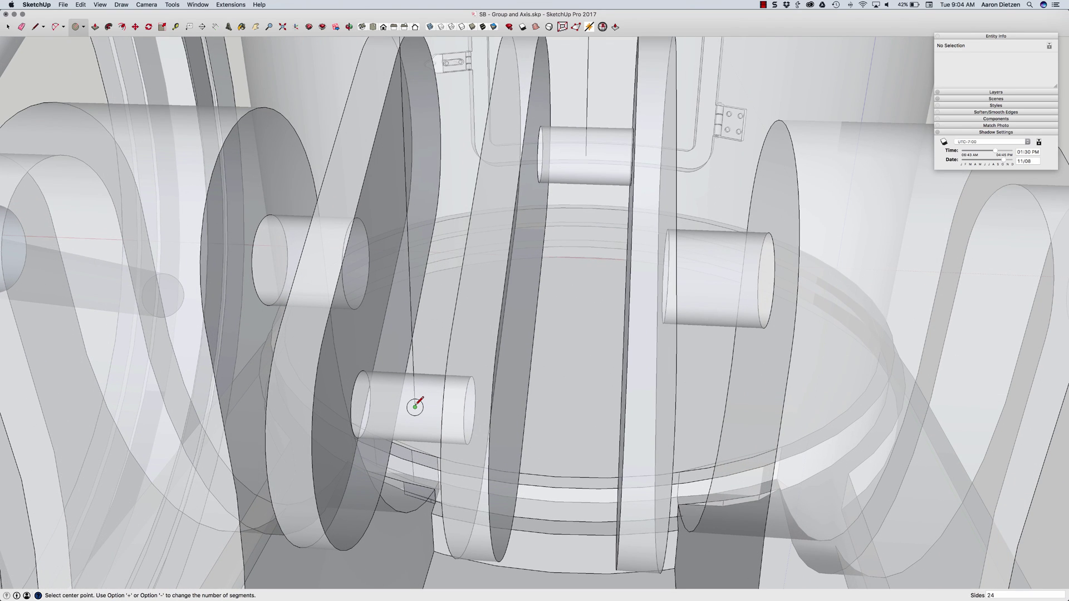
click(415, 407)
key(Escape)
key(Up)
key(Down)
key(Down)
key(Down)
key(Down)
click(415, 407)
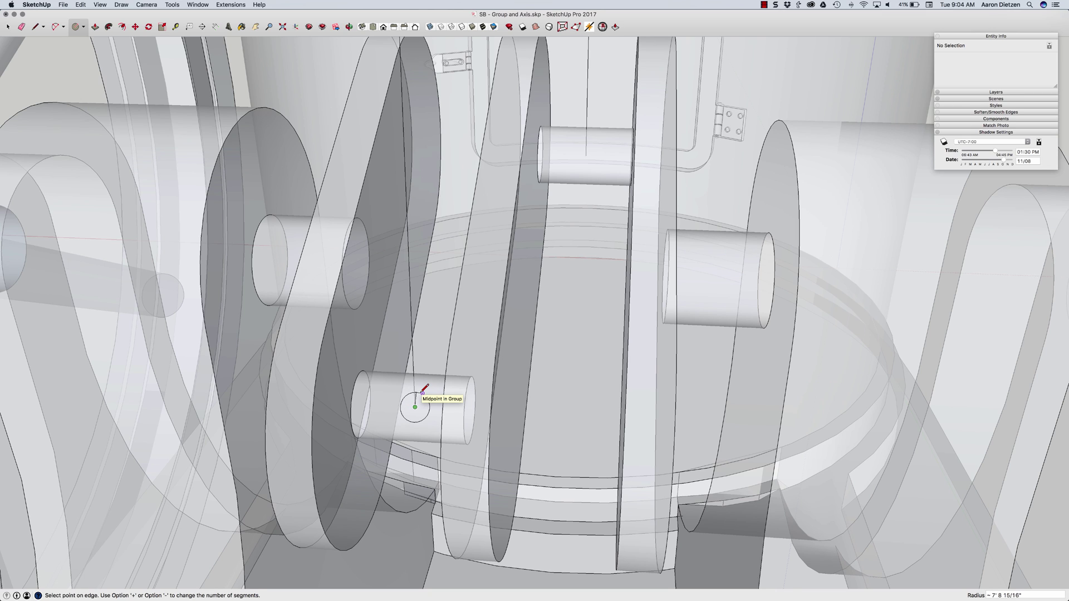
text(6')
key(Return)
- Push/Pull the circle about 341' out past the flywheel
key(p)
click(418, 411)
middle_drag(419, 411, 346, 379)
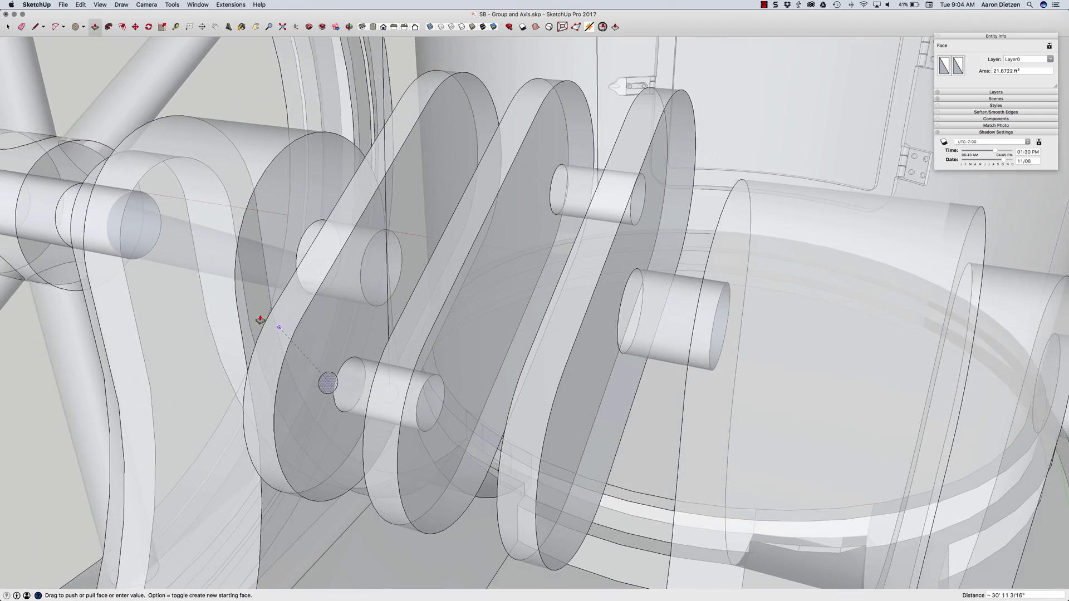
scroll(86, 283, down, 5)
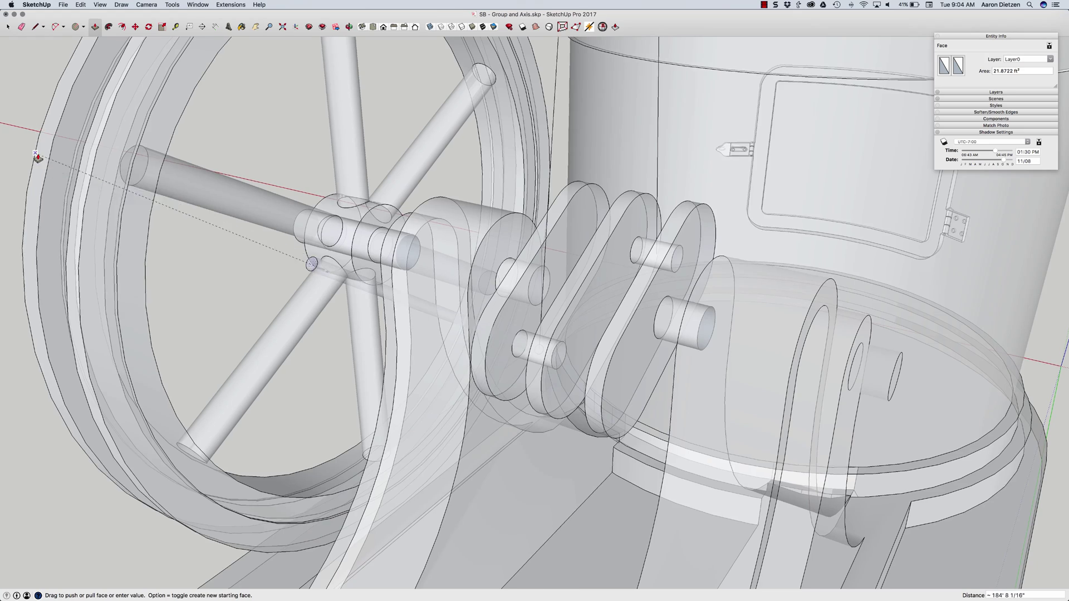
scroll(39, 160, down, 2)
click(47, 159)
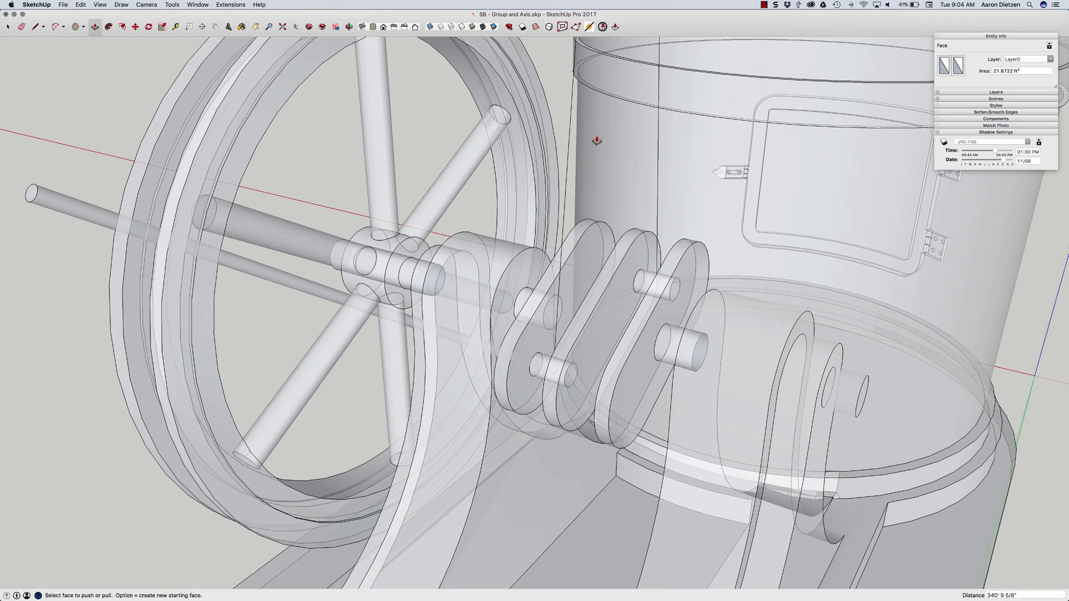
- Turn off the X-ray display and undo the extruded circle at the crank pin
click(430, 27)
middle_drag(579, 398, 553, 362)
scroll(540, 356, up, 3)
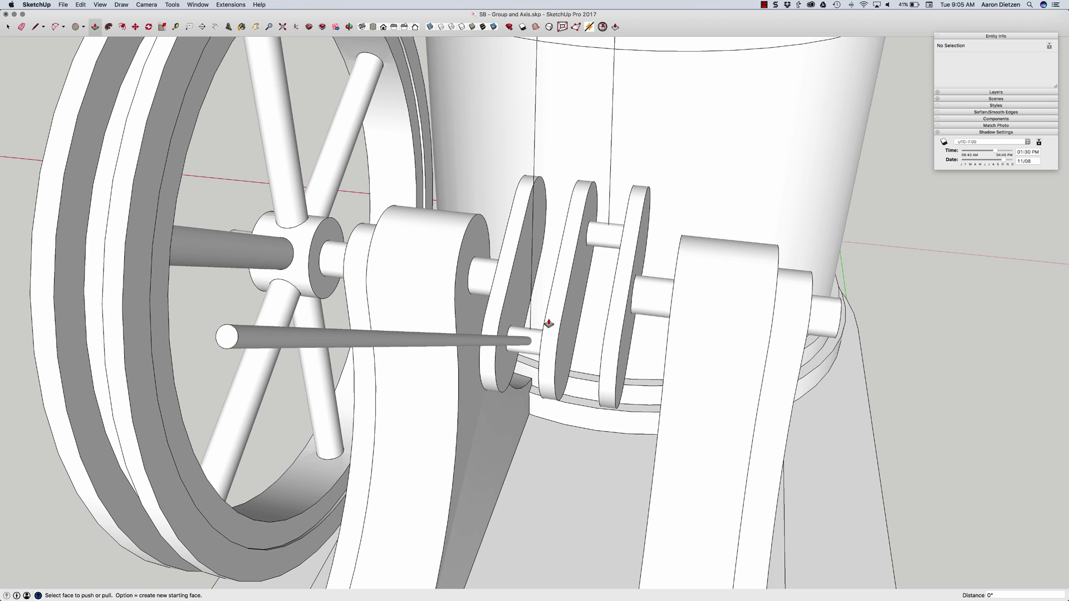
key(super+z)
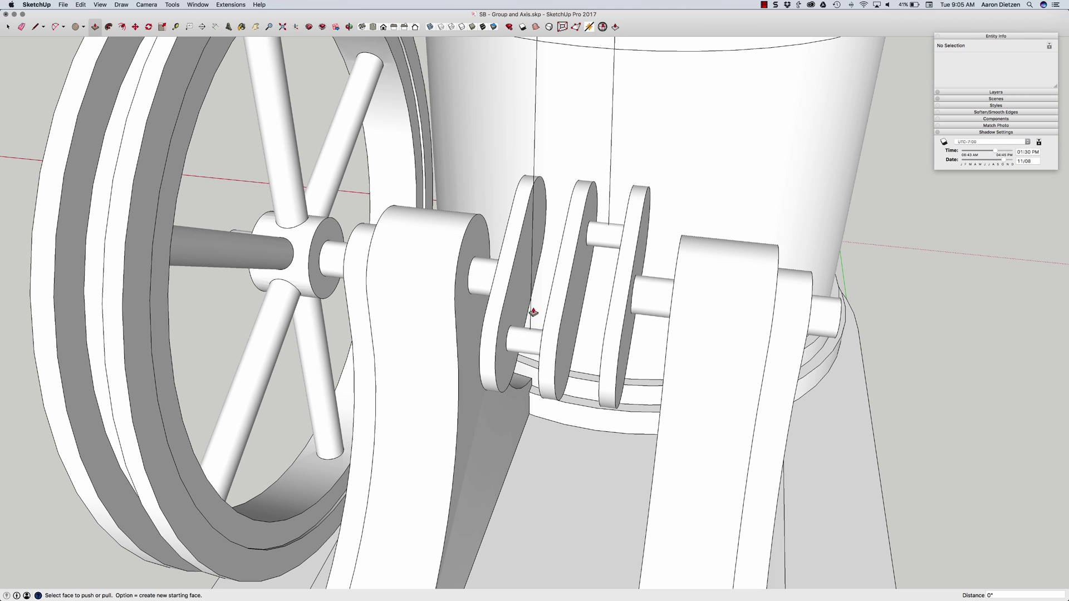
key(space)
middle_drag(536, 313, 514, 213)
scroll(528, 328, down, 3)
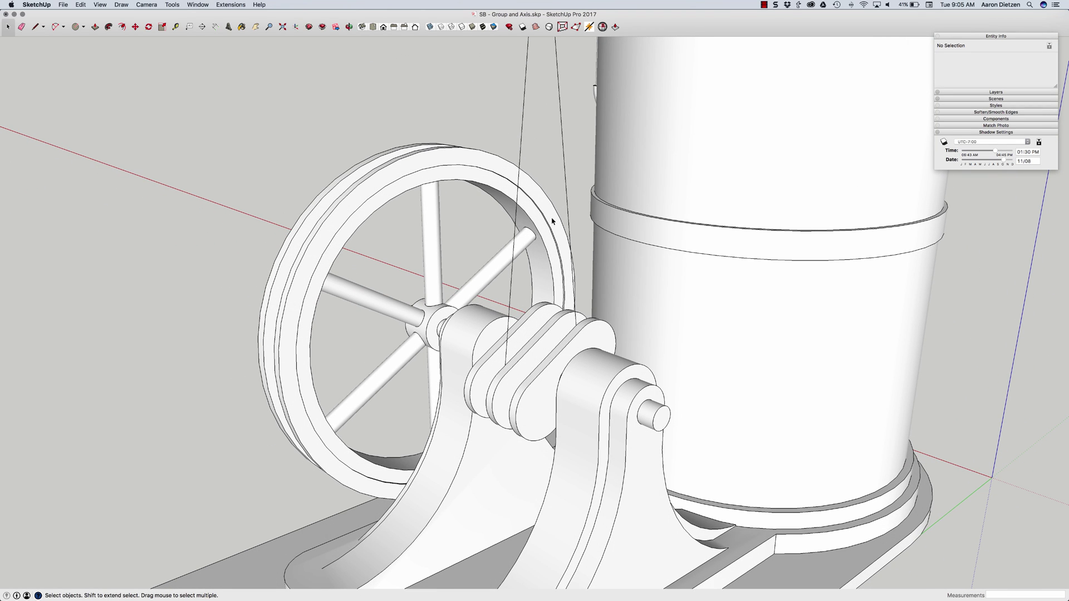
scroll(563, 220, down, 2)
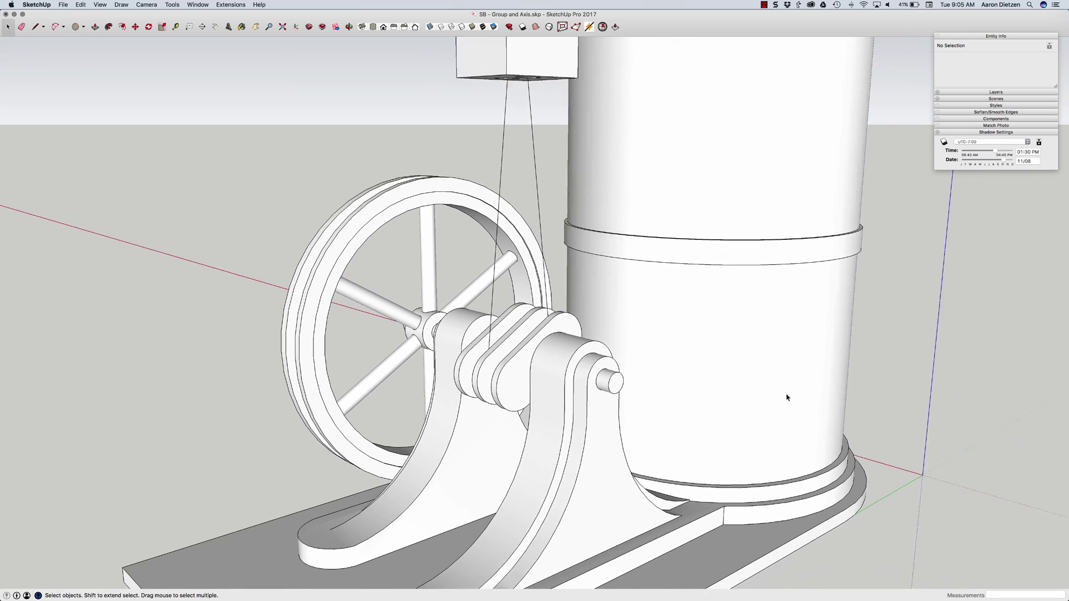
middle_drag(796, 407, 888, 463)
middle_drag(474, 257, 496, 155)
click(491, 162)
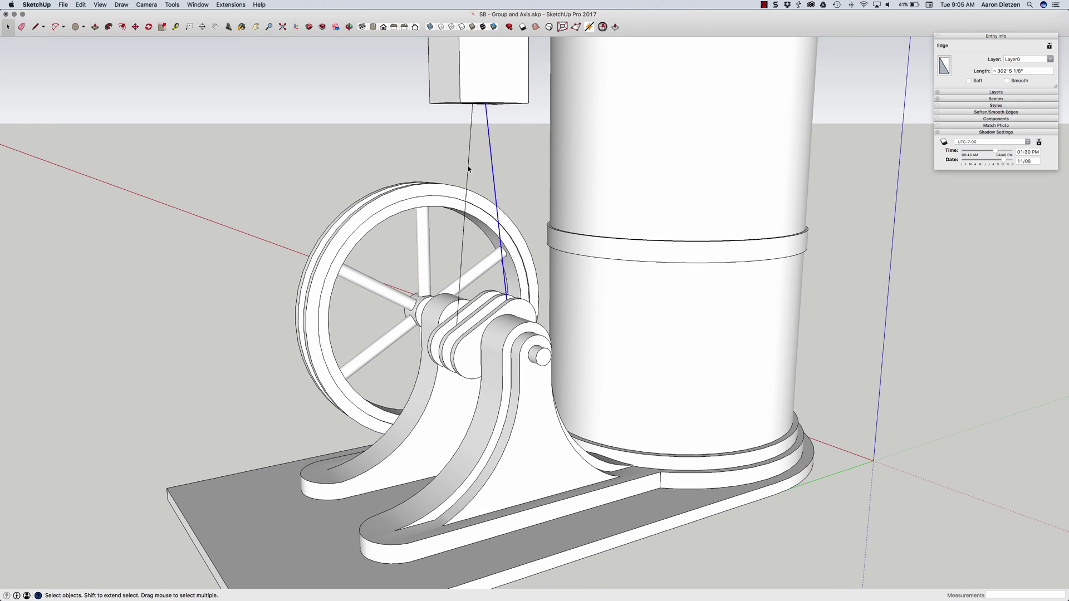
shift+click(469, 169)
right_click(470, 165)
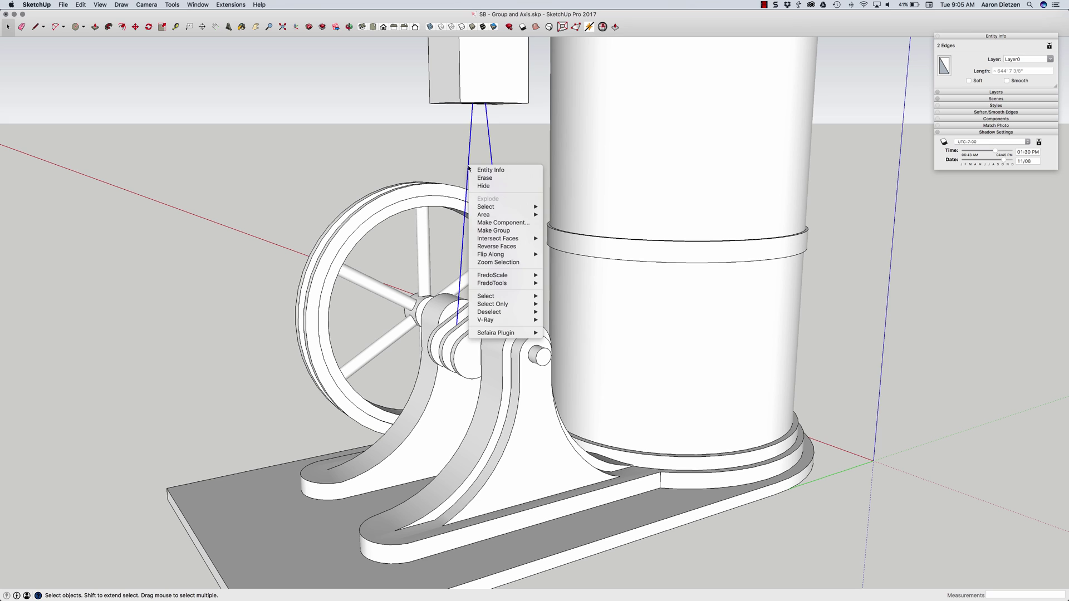
click(385, 120)
click(433, 145)
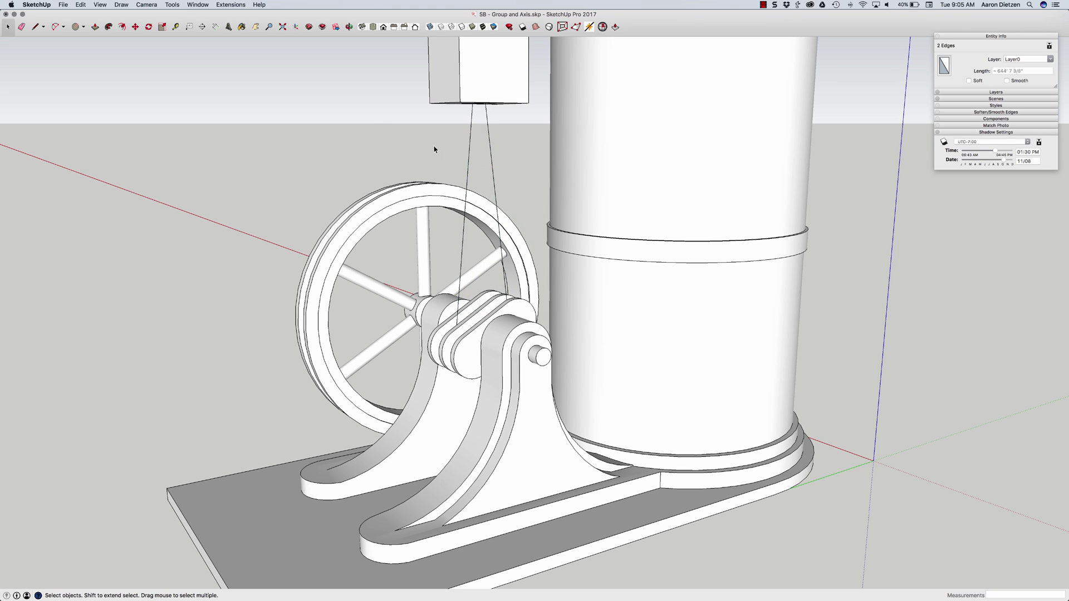
click(469, 168)
right_click(469, 168)
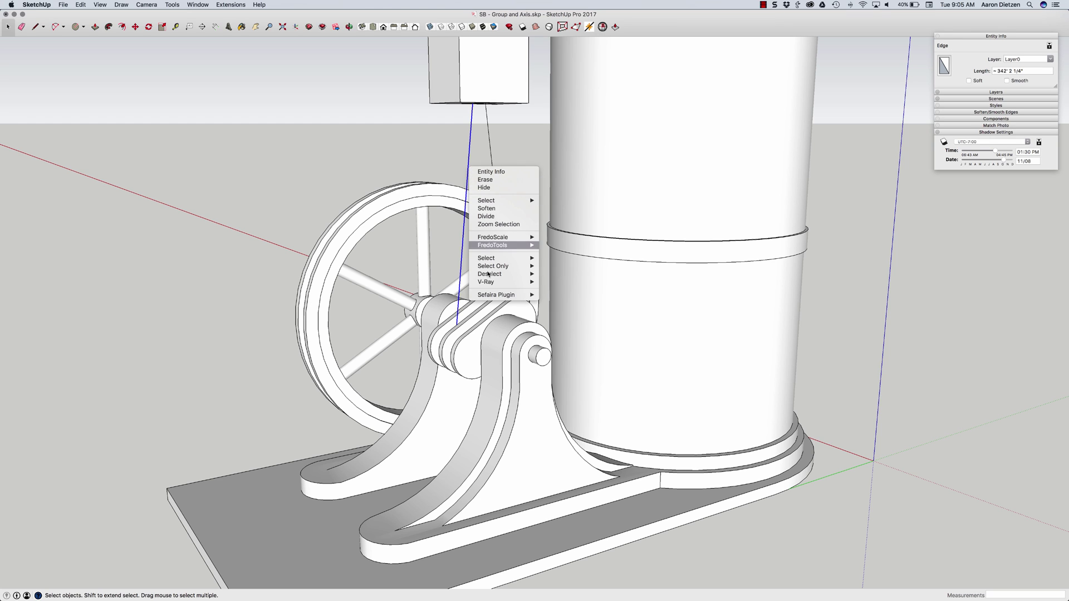
click(499, 145)
- Group the two rod lines running from the crank pins up to the box
drag(499, 146, 451, 167)
right_click(469, 166)
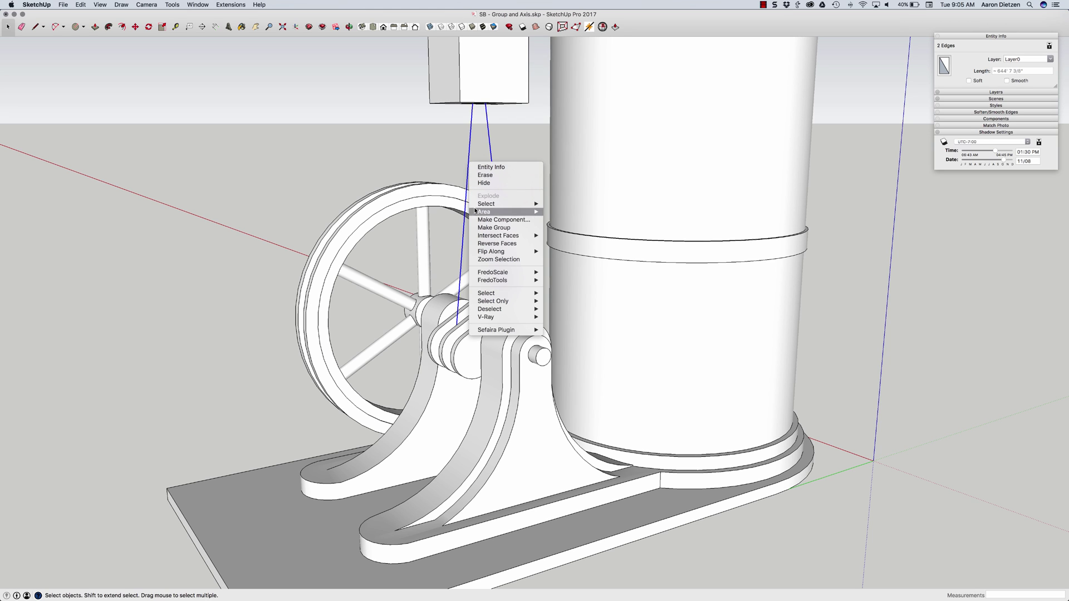
click(499, 228)
middle_drag(450, 146, 422, 148)
- Open the group containing the two rod lines for editing
click(466, 156)
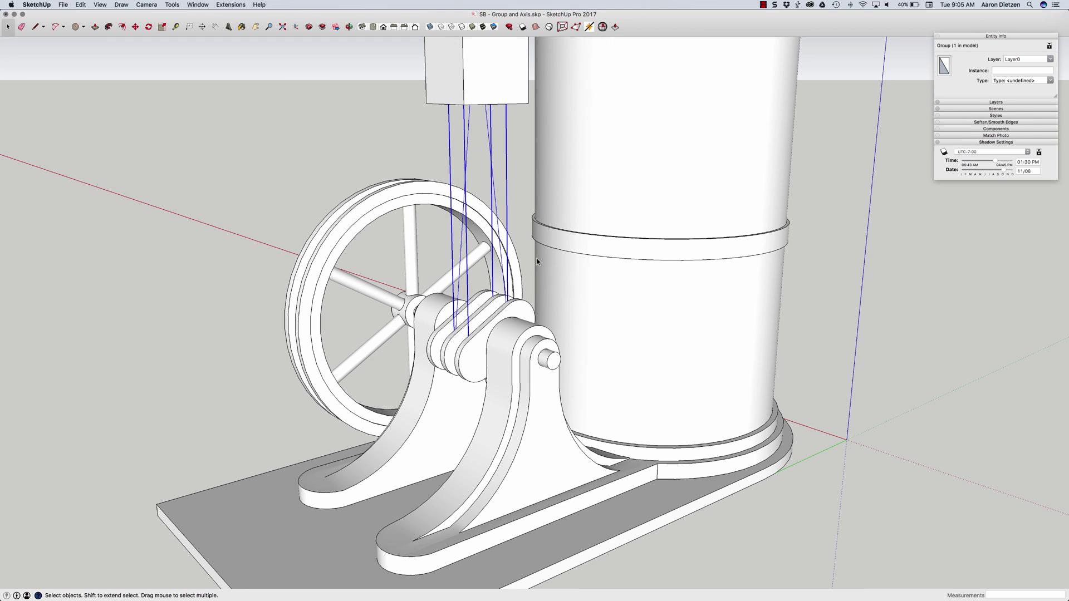
double_click(492, 181)
middle_drag(494, 179, 527, 275)
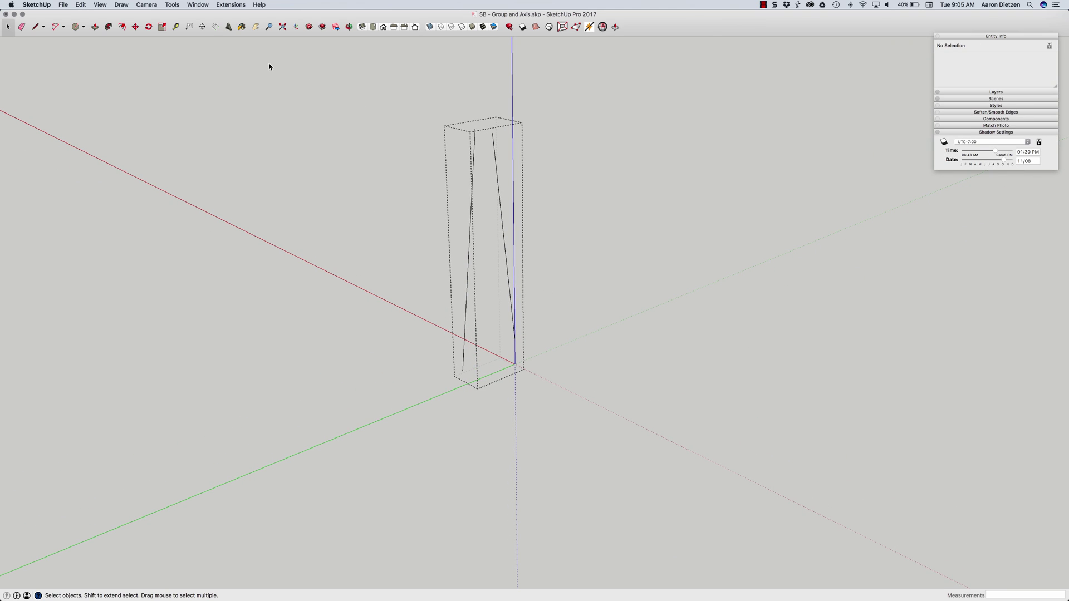
- Turn the component-edit option Hide Rest of Model off and back on
click(100, 5)
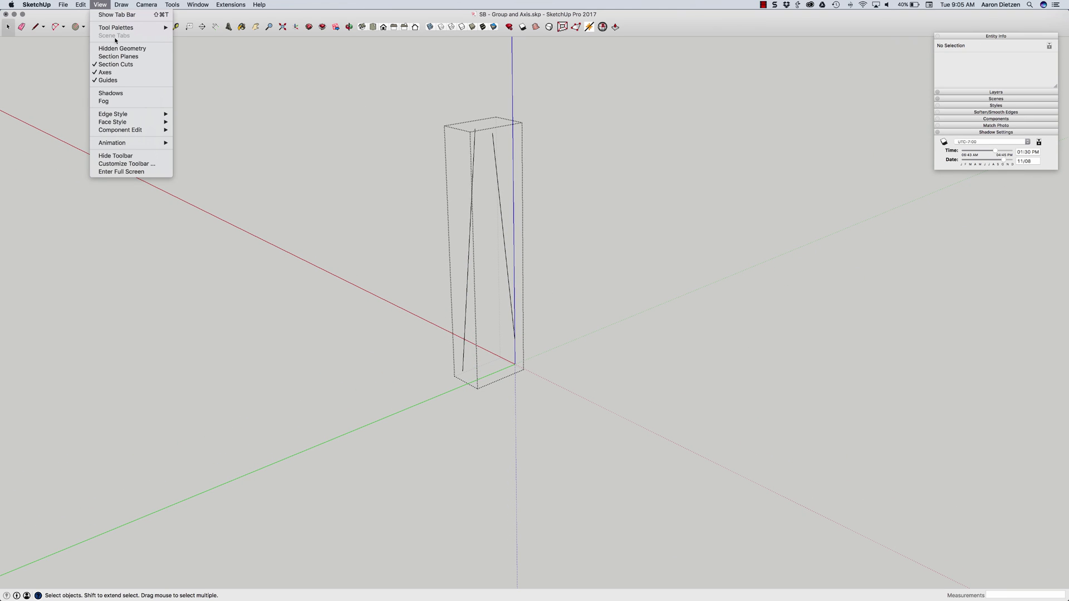
mouse_move(161, 130)
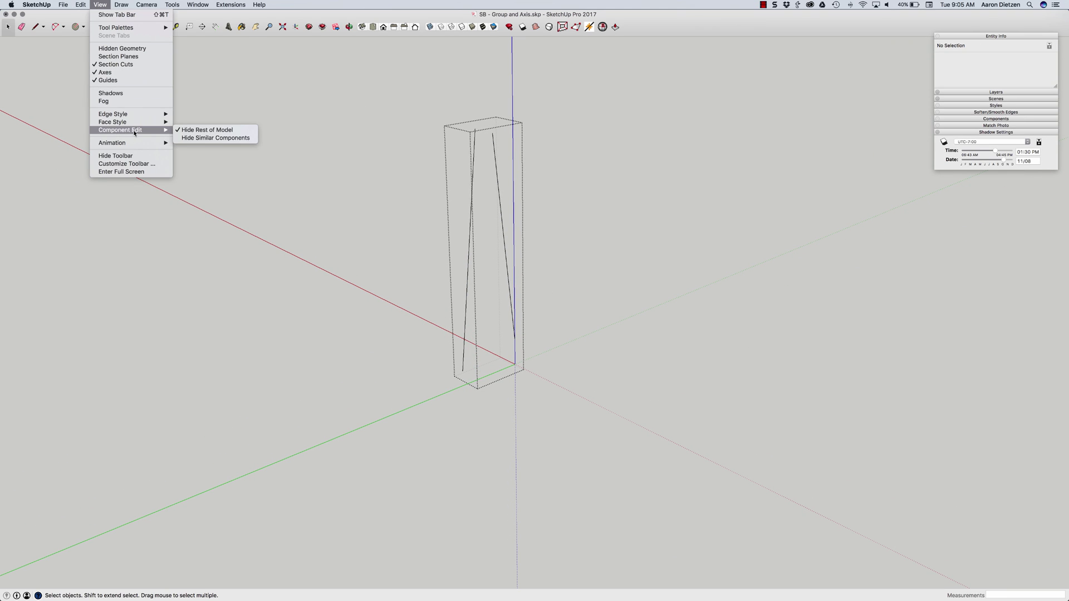
click(198, 131)
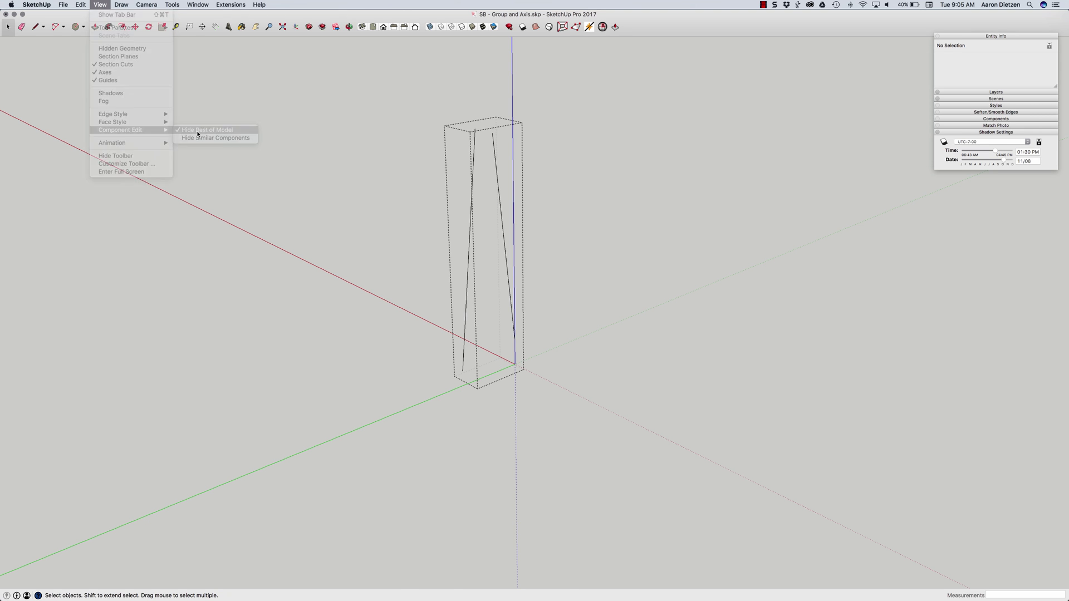
click(100, 4)
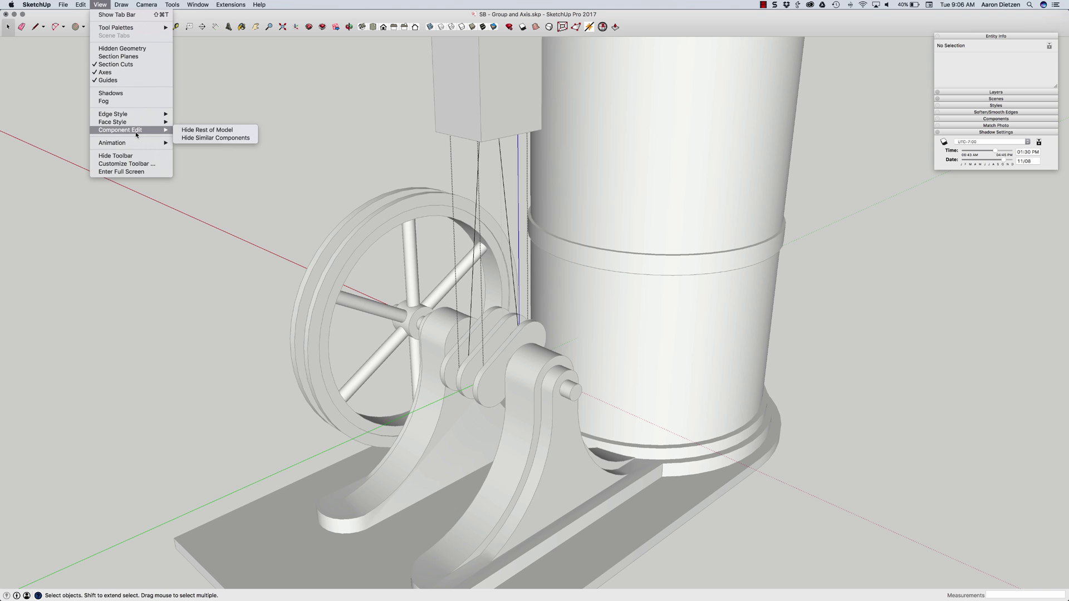
mouse_move(138, 131)
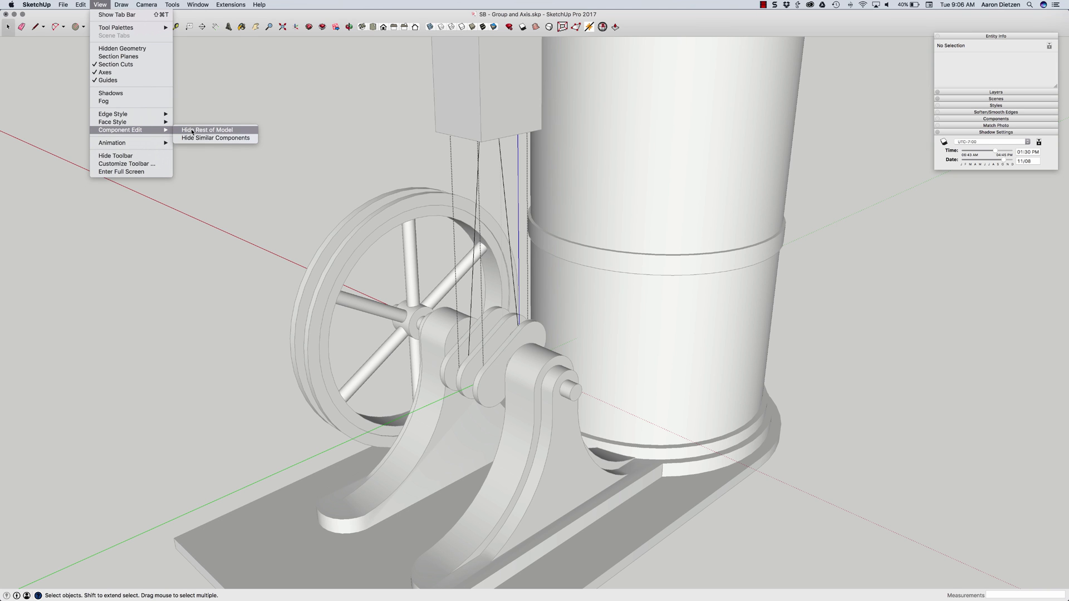
click(191, 130)
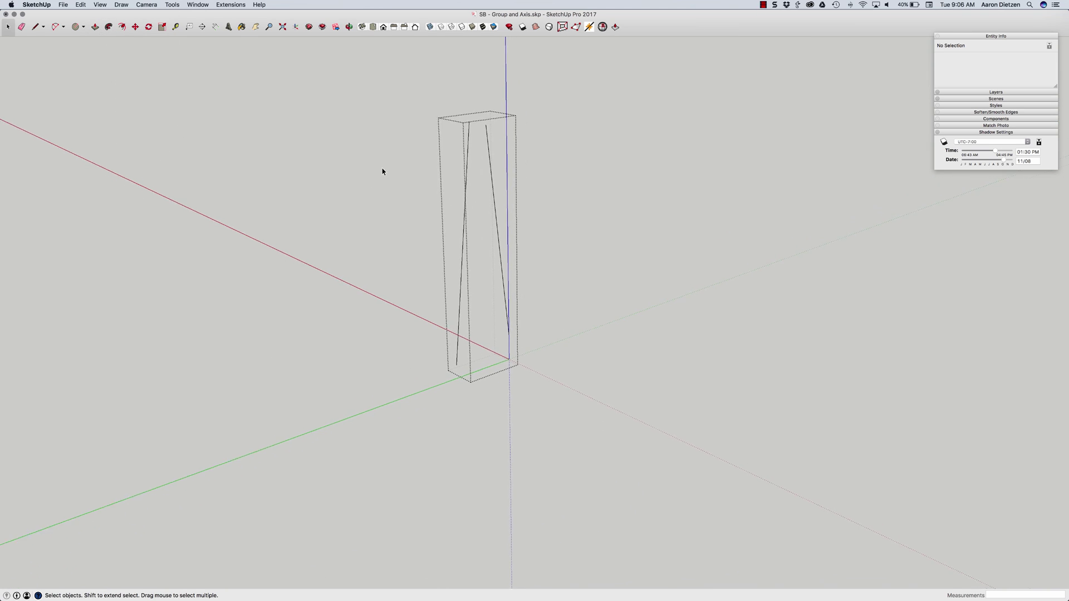
- Place the group's axes origin at the lower end of the rod line nearer the flywheel, with the red axis along that line
middle_drag(381, 169, 382, 168)
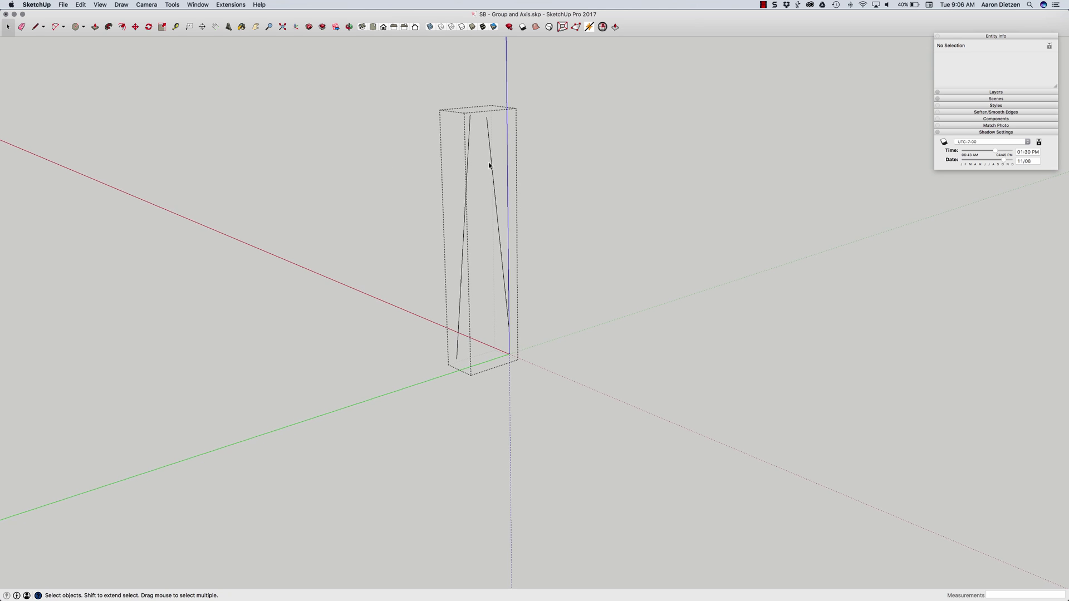
middle_drag(493, 193, 504, 328)
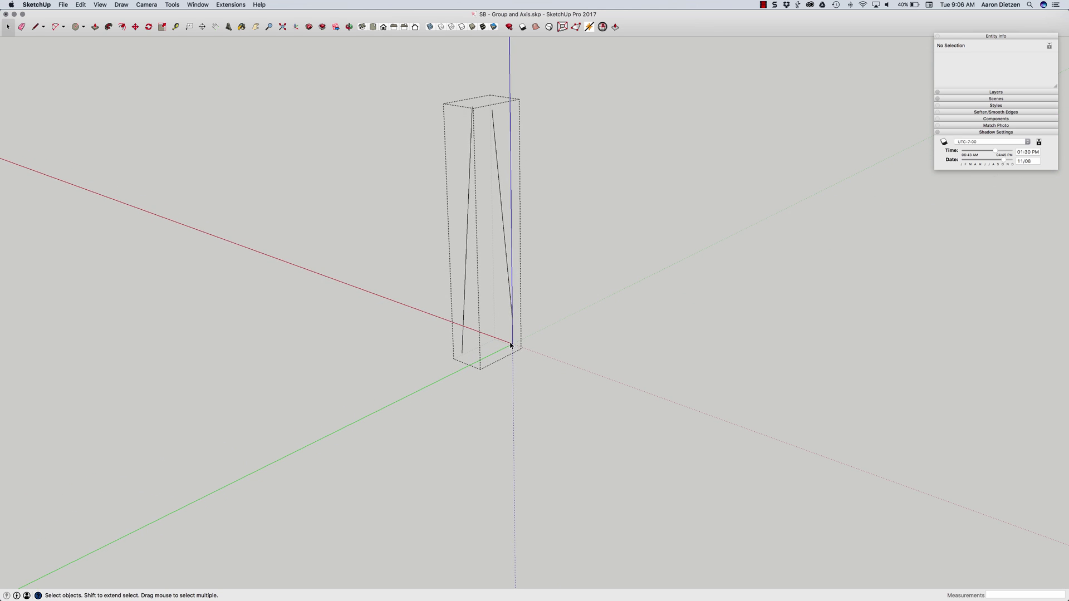
middle_drag(509, 340, 509, 341)
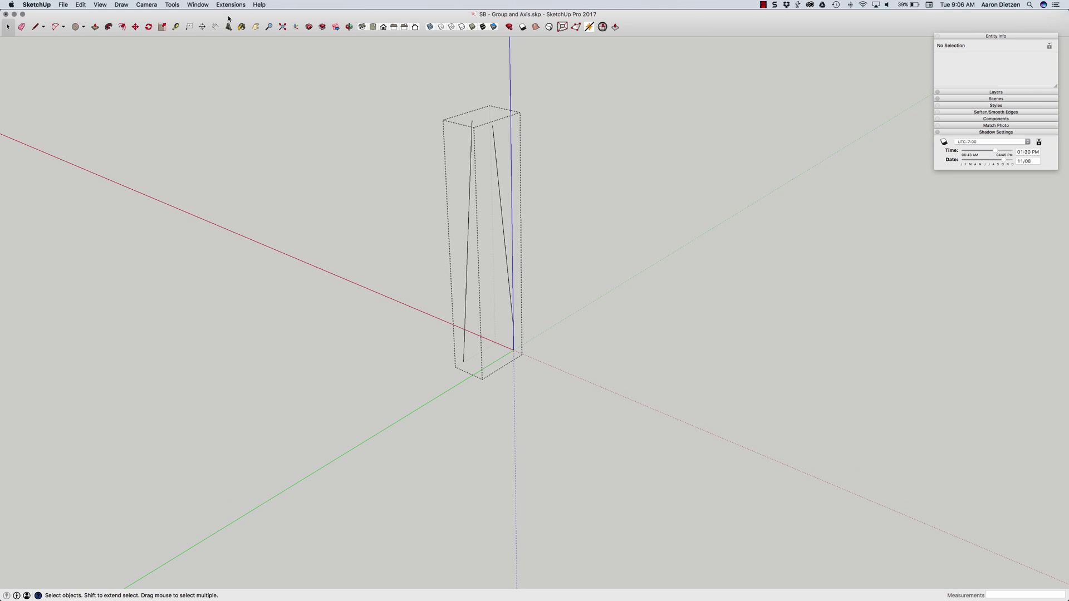
click(296, 27)
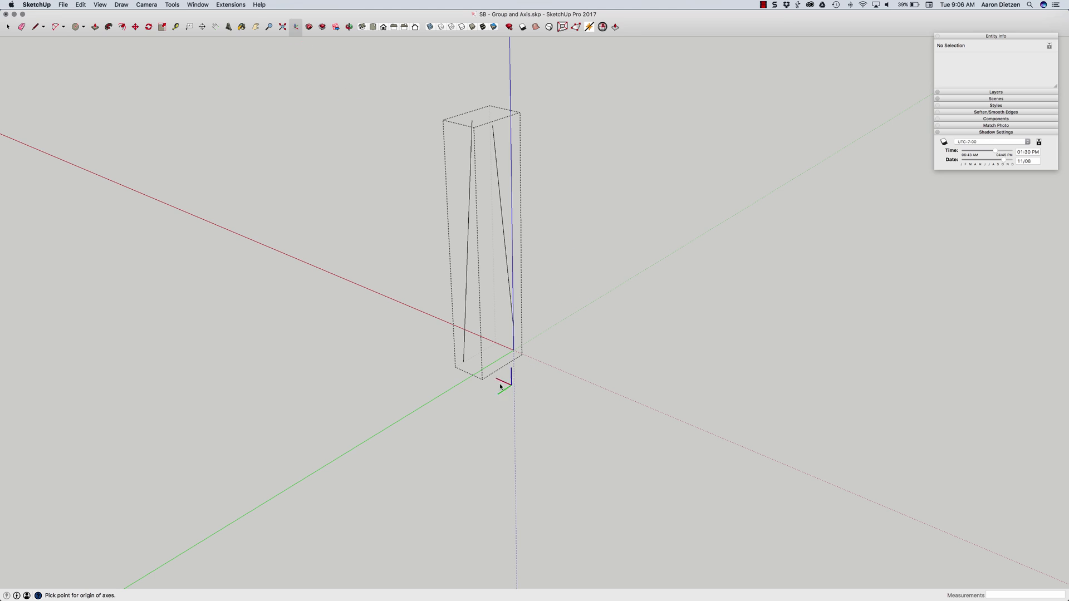
click(464, 361)
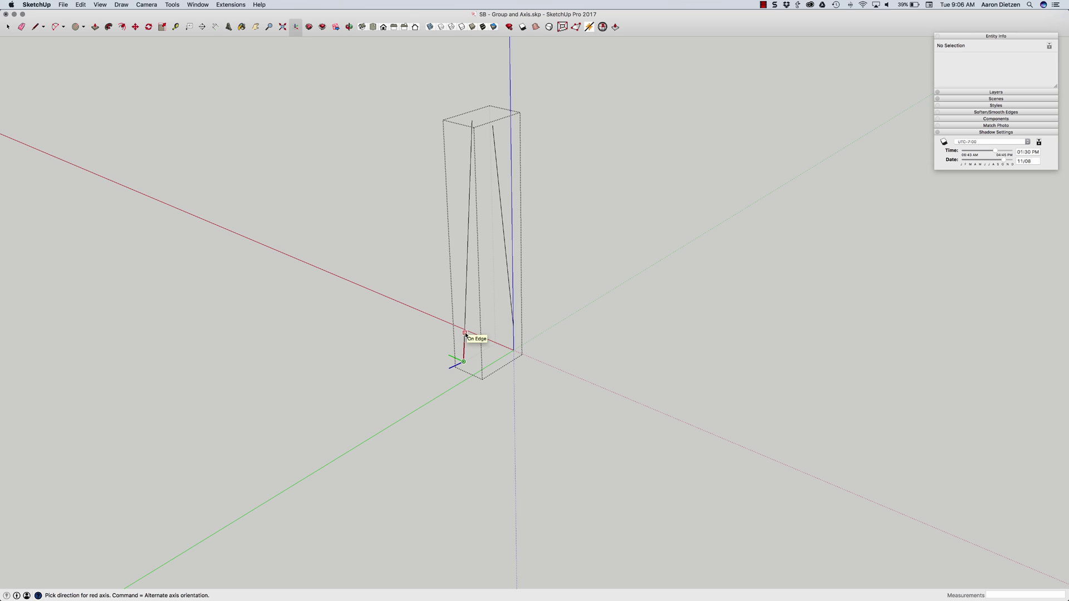
click(467, 290)
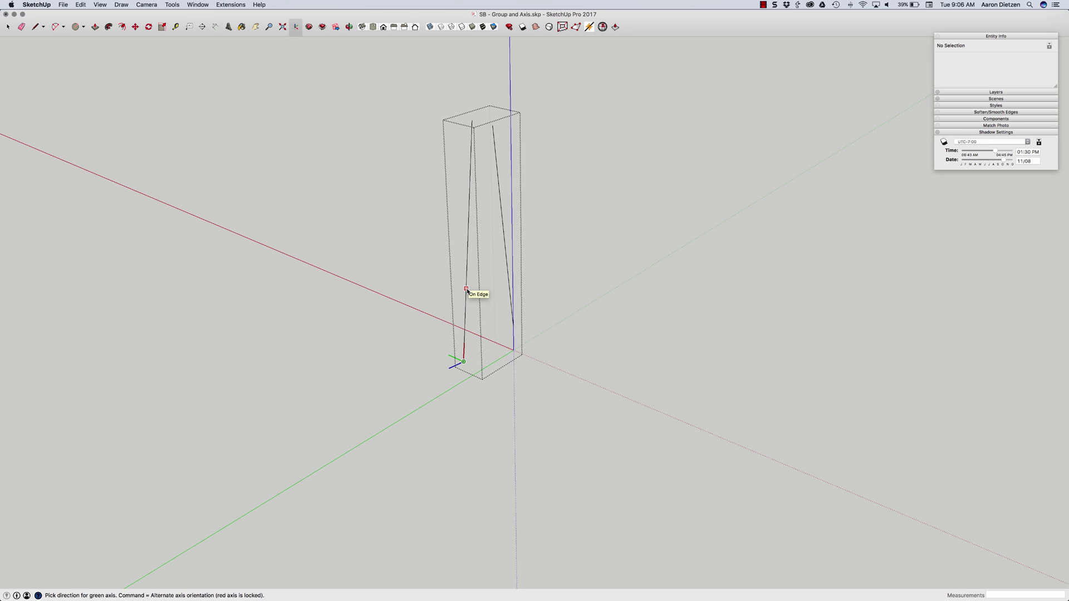
click(466, 290)
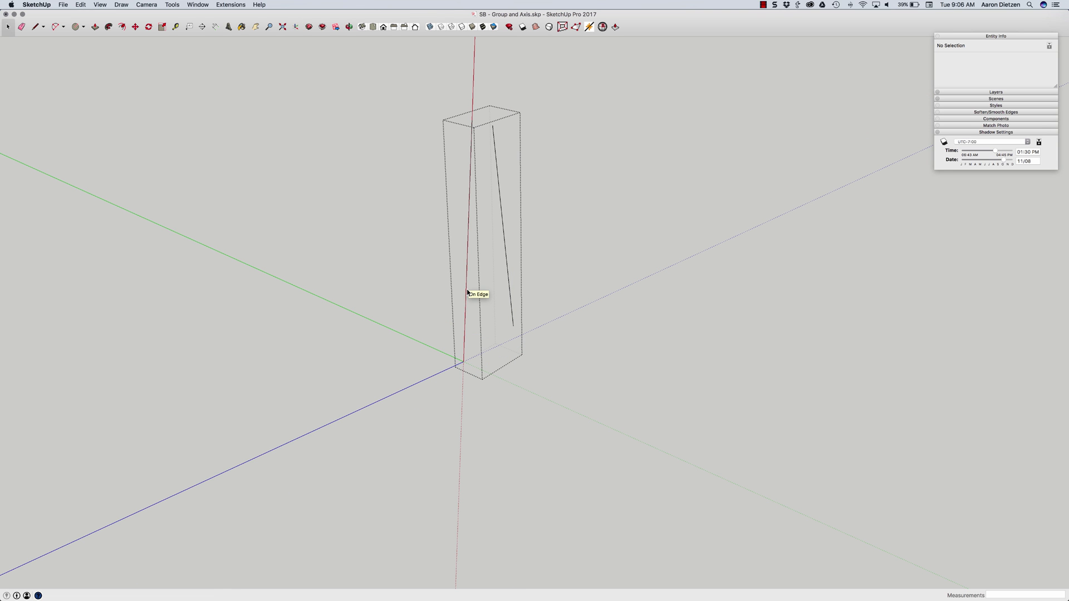
middle_drag(467, 289, 473, 389)
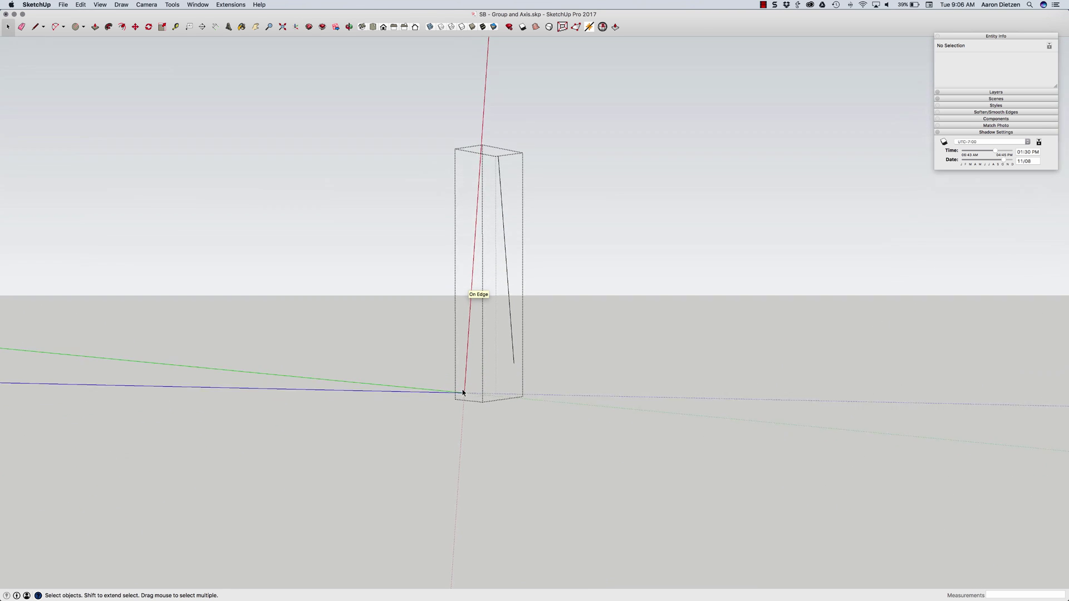
- Draw a circle with a 6' radius centred on the axes origin and extrude it about 342' along the rod line nearer the flywheel
mouse_move(463, 392)
middle_down()
mouse_move(467, 415)
mouse_move(465, 400)
middle_up()
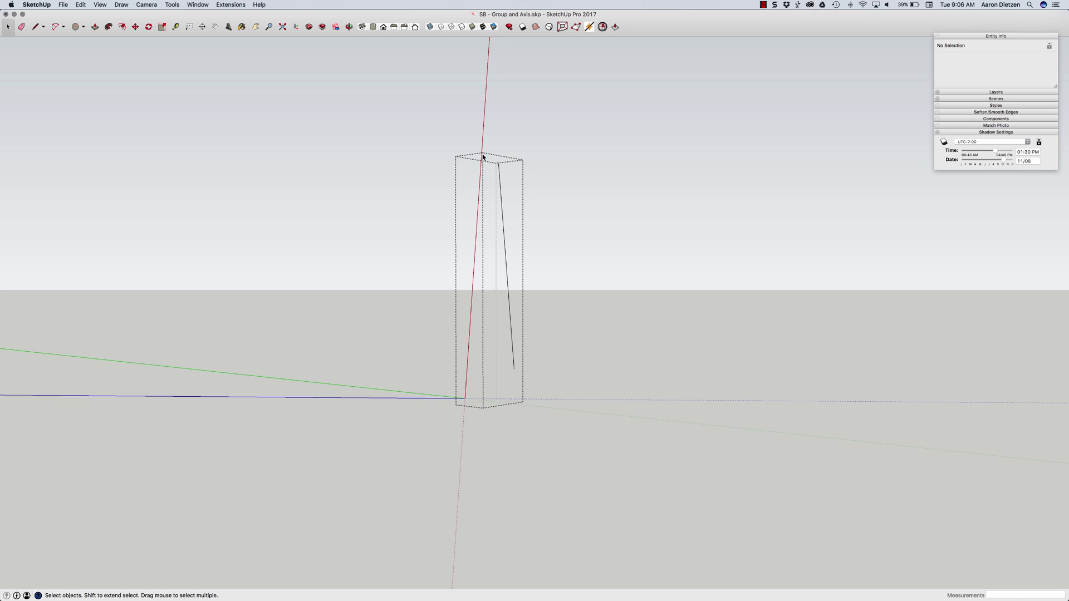
middle_drag(474, 301, 452, 362)
key(c)
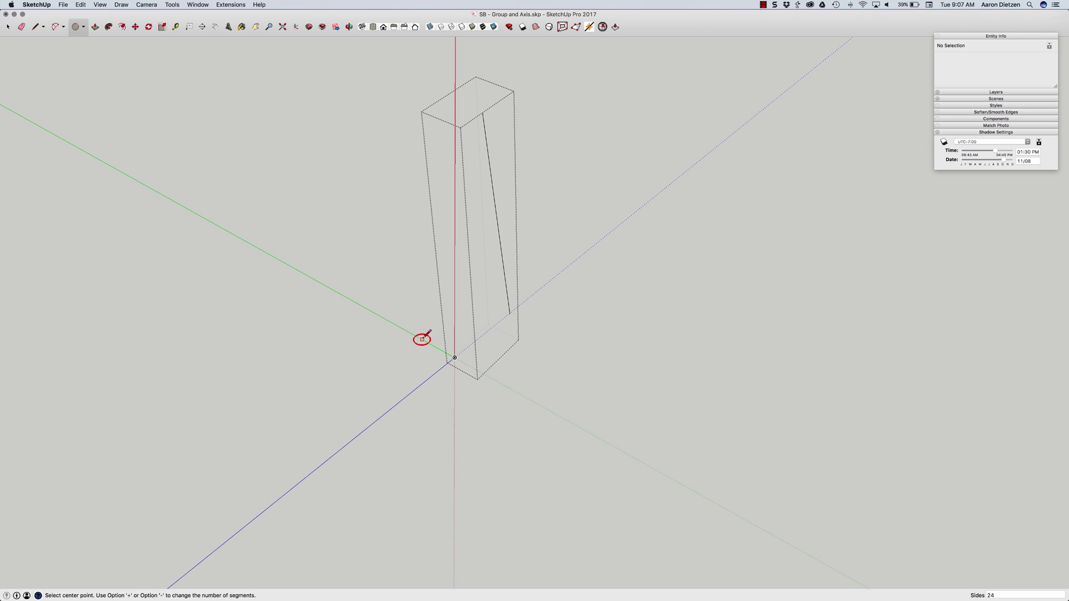
click(455, 357)
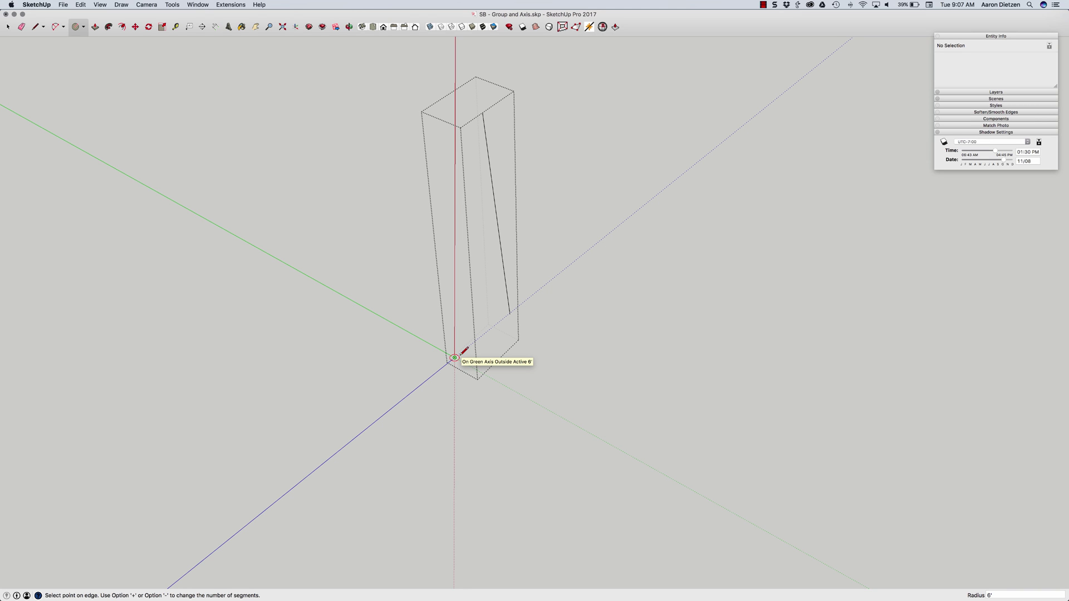
click(455, 356)
key(p)
click(455, 357)
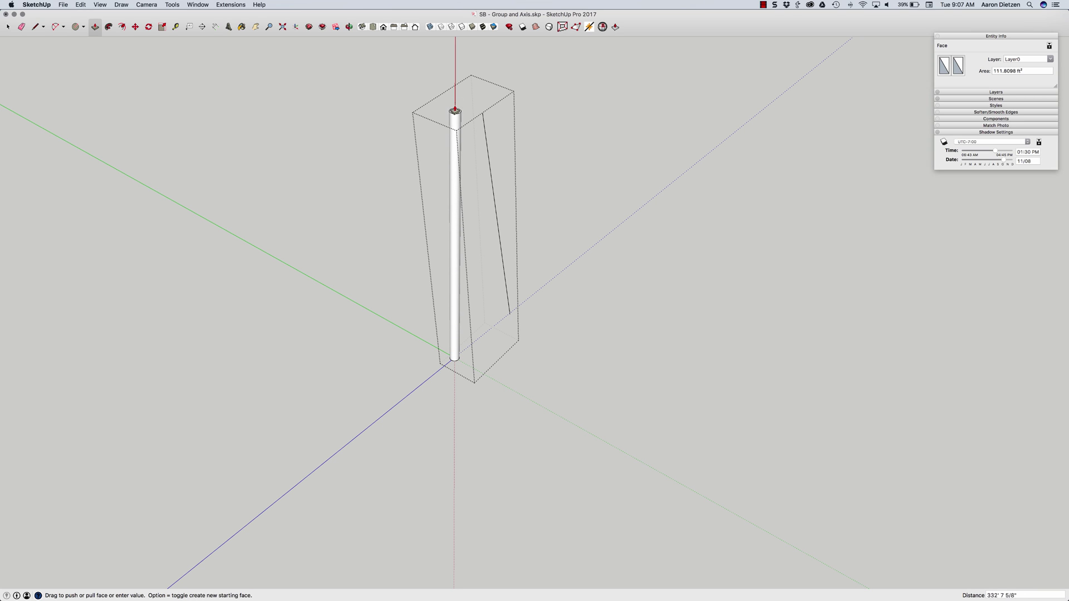
click(455, 105)
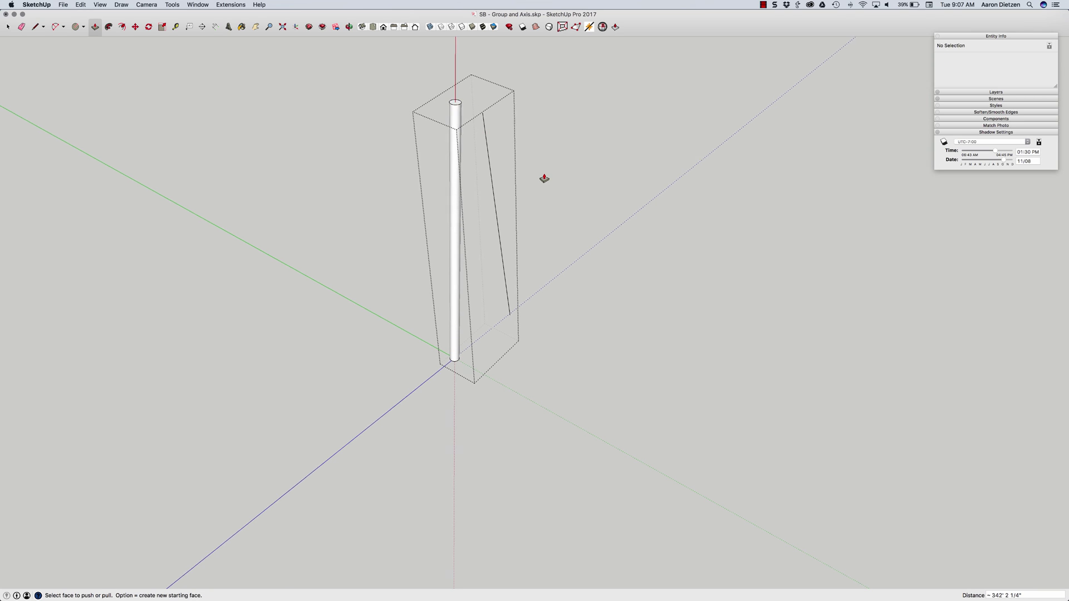
key(space)
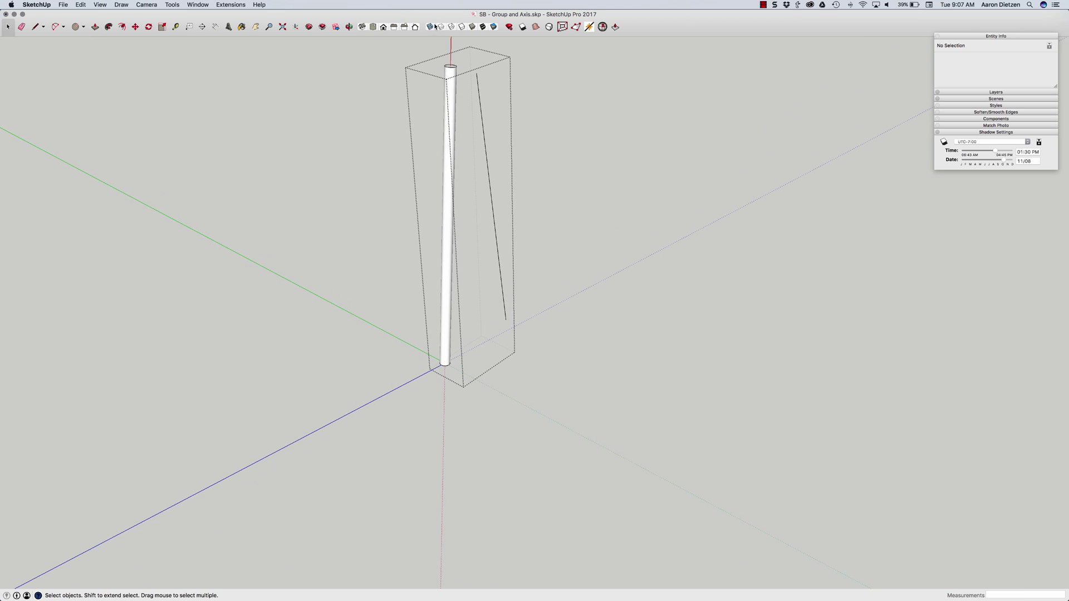
- Turn the X-Ray face style on to look through the extruded rod and switch it off again
click(432, 27)
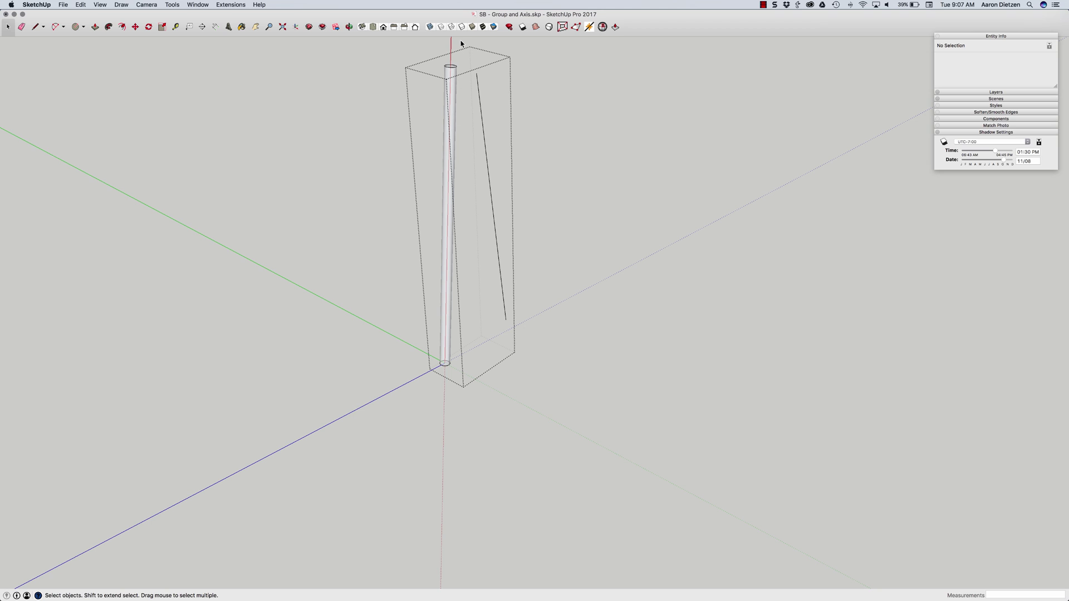
middle_drag(428, 44, 429, 32)
click(429, 27)
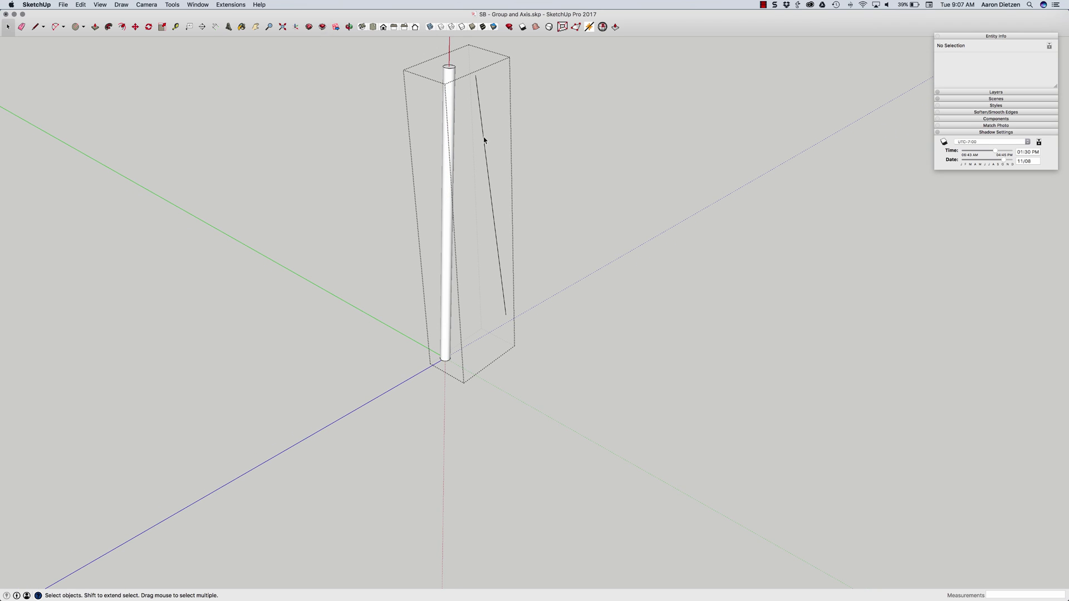
- Move the group's axes origin to the lower end of the remaining rod line, with the red axis running up along that line
click(295, 28)
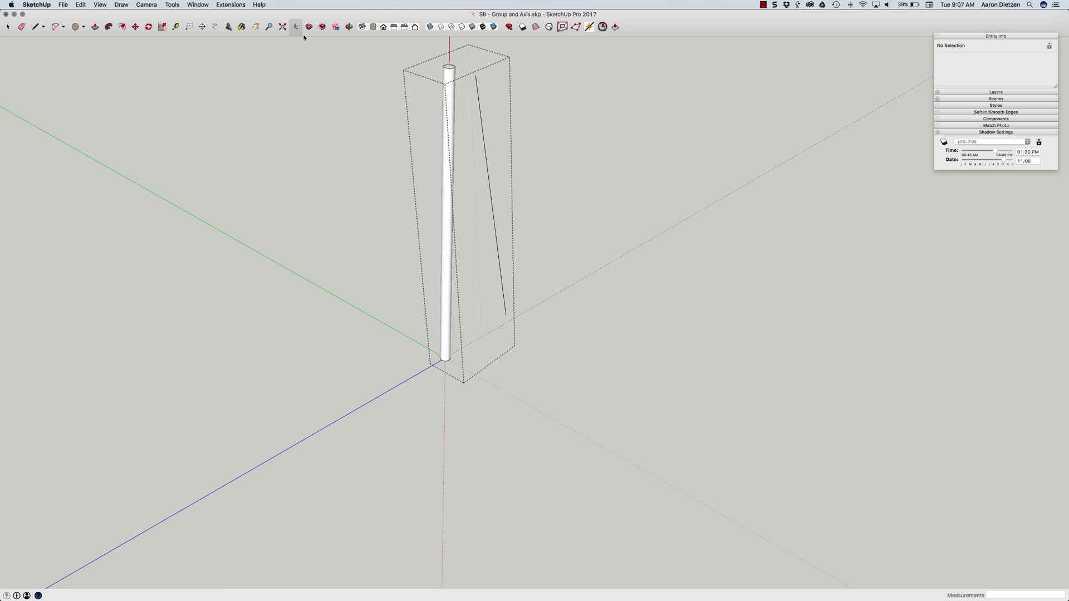
click(506, 315)
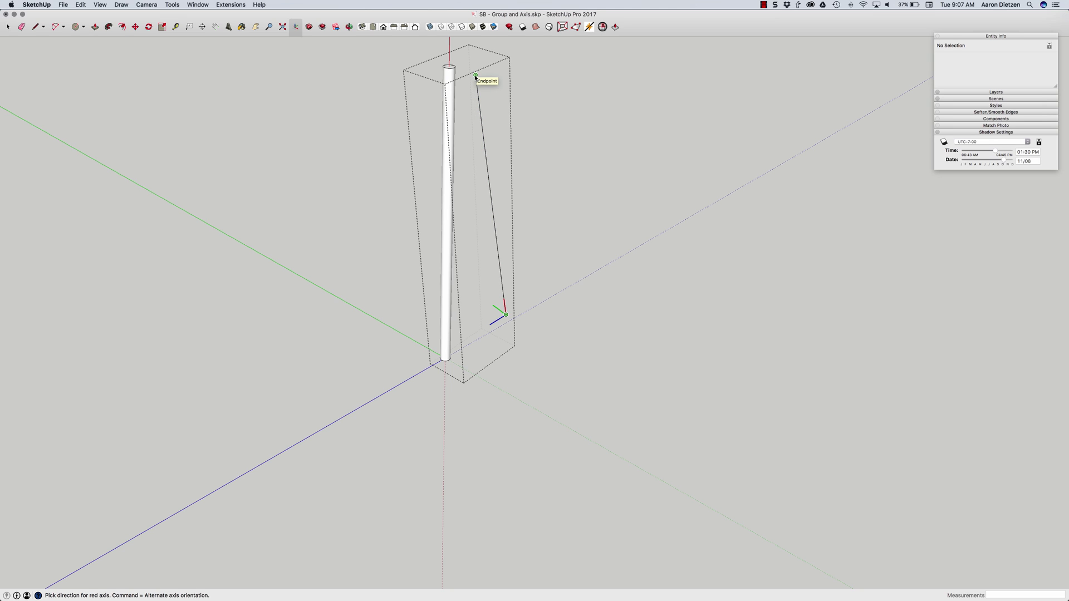
click(485, 155)
click(486, 154)
middle_drag(507, 315, 498, 318)
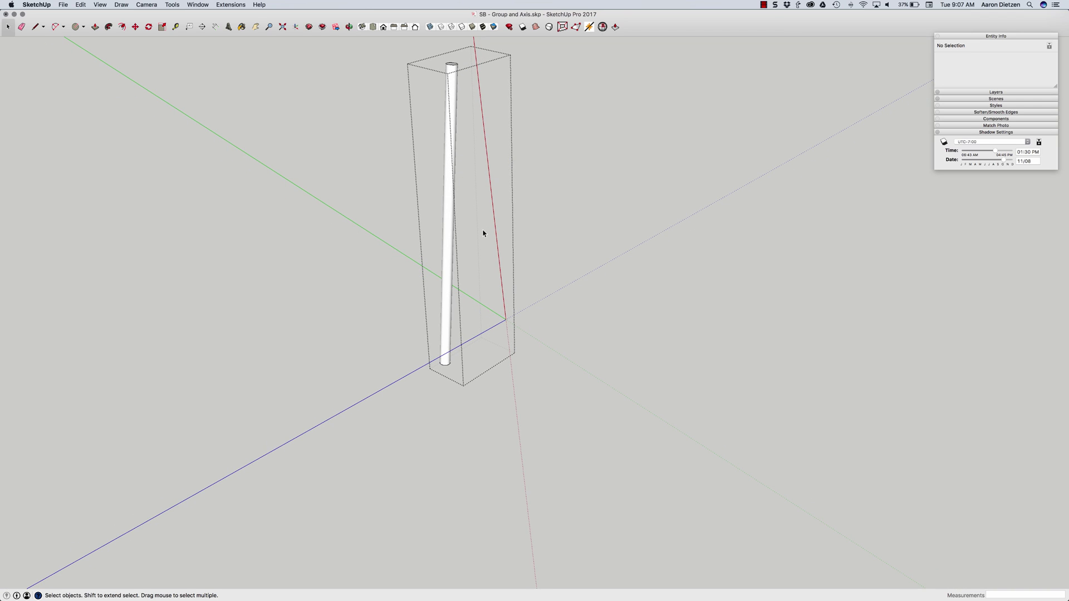
- Draw a circle with a 6' radius at the new axes origin and extrude it about 302' along the second rod line
key(c)
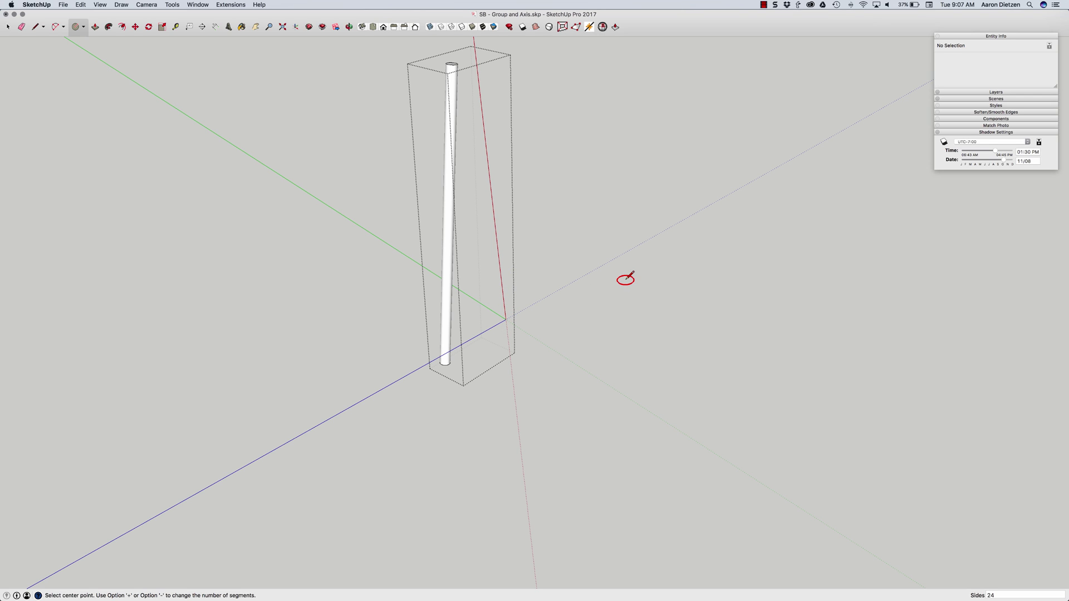
click(506, 319)
click(517, 312)
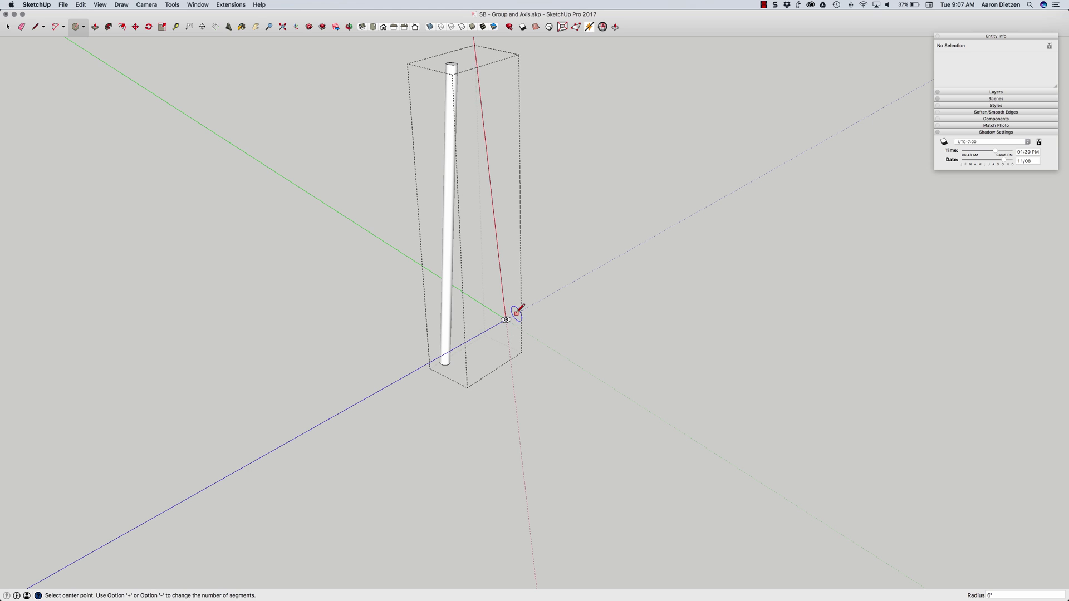
key(p)
click(507, 321)
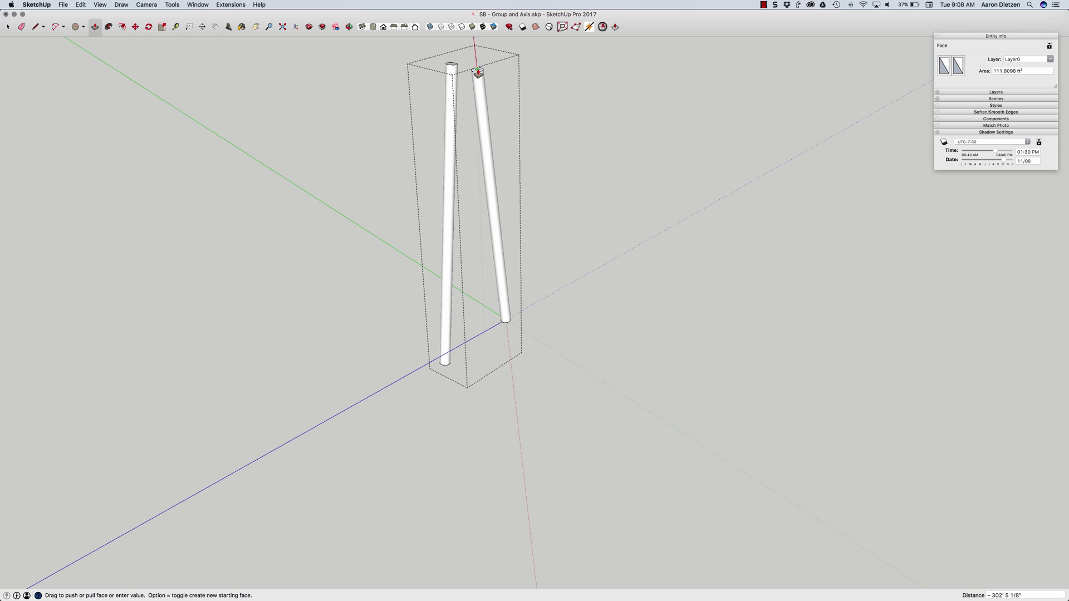
click(478, 70)
key(space)
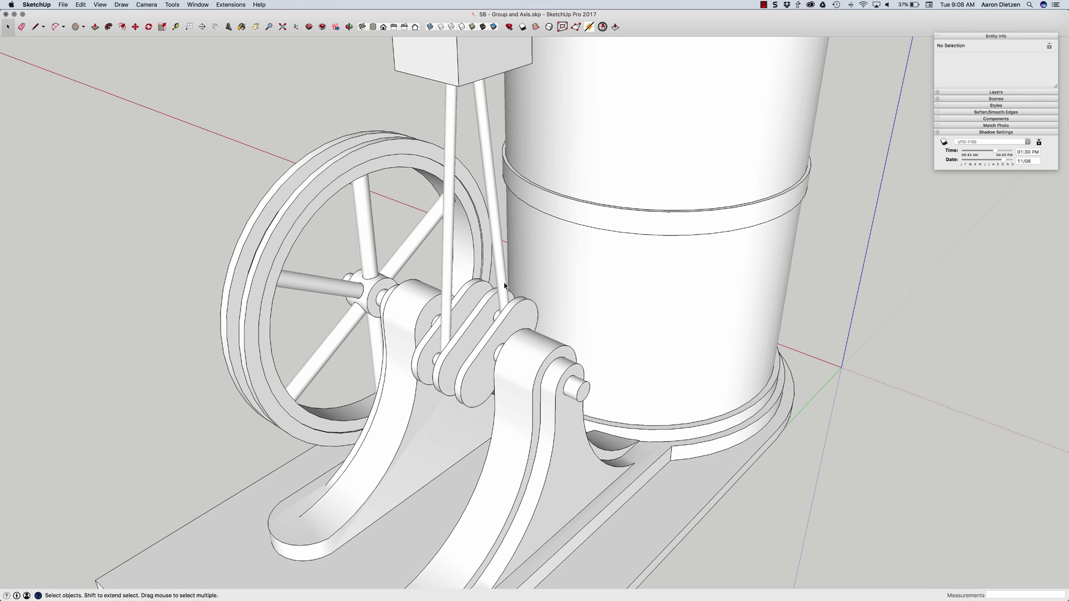
- Explode the group containing the two round rods into the engine model and clear the selection
middle_drag(504, 285, 531, 259)
click(530, 260)
right_click(530, 261)
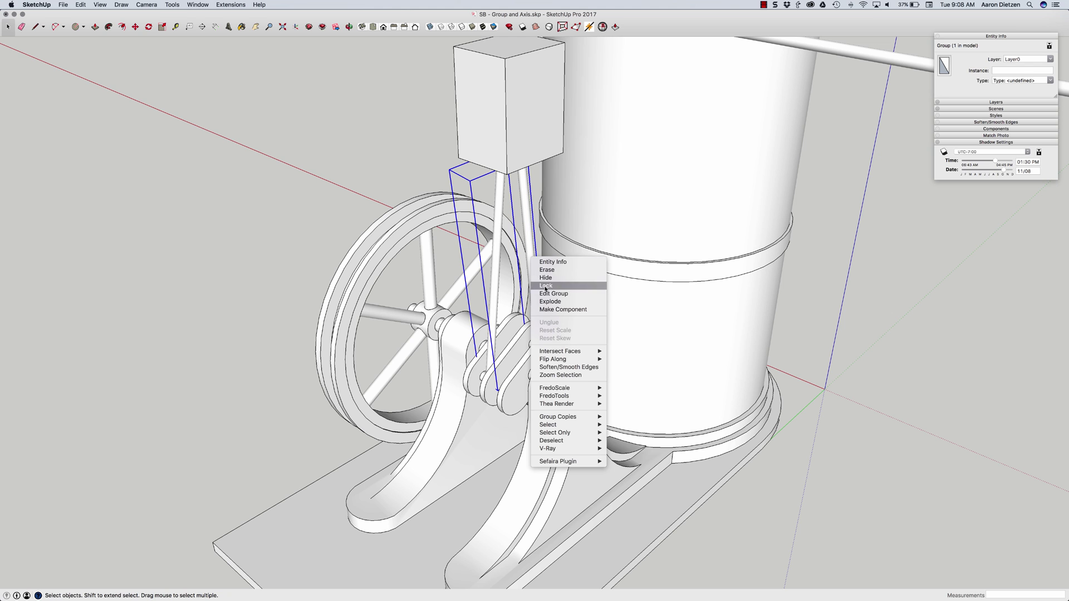
click(547, 302)
middle_drag(358, 180, 536, 247)
click(313, 174)
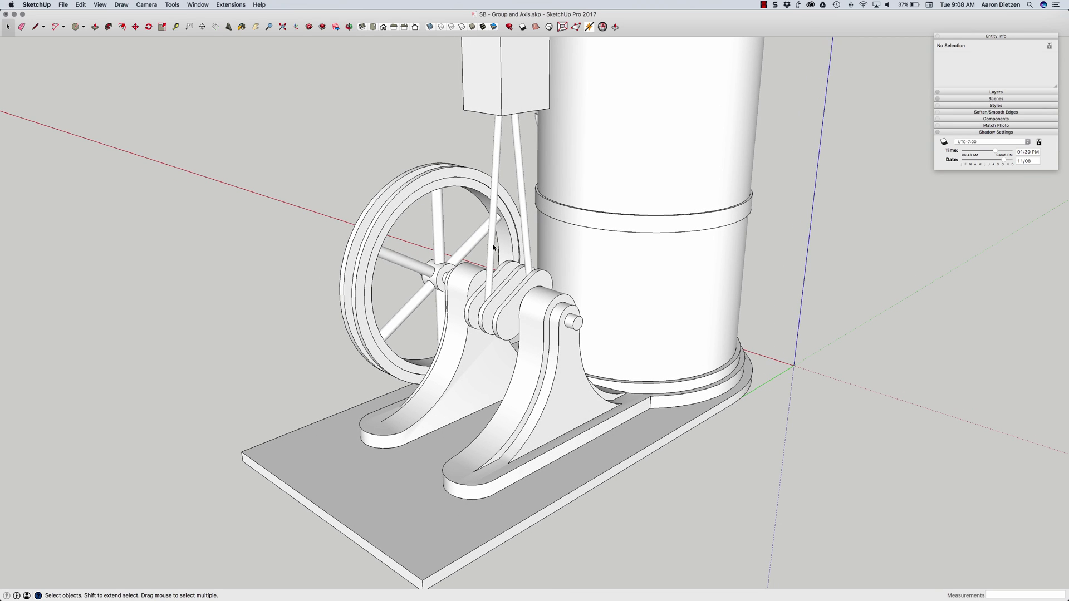
middle_drag(490, 256, 499, 263)
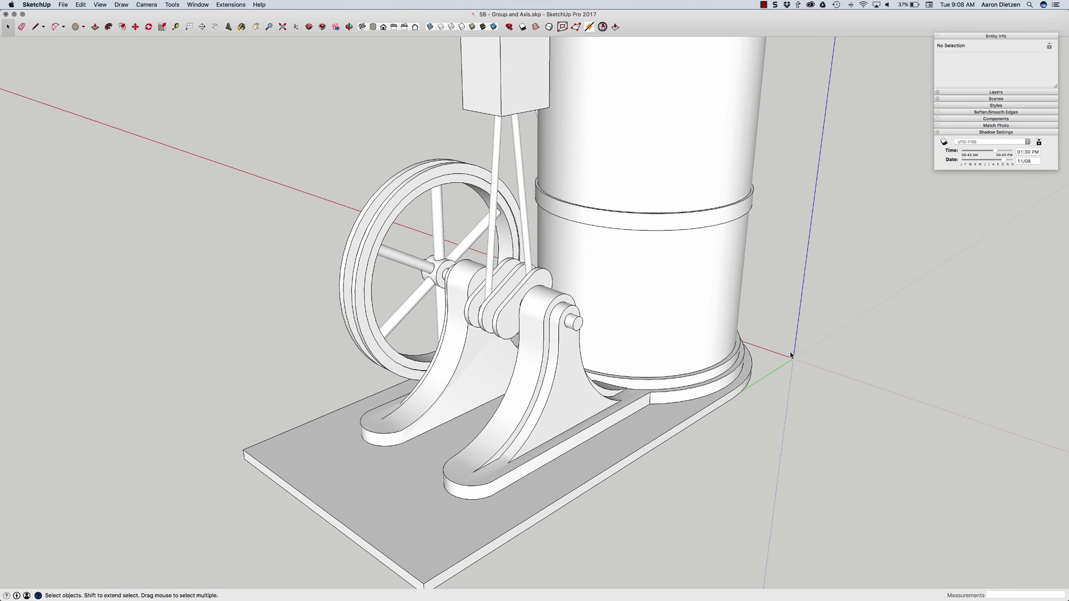
middle_drag(781, 358, 872, 326)
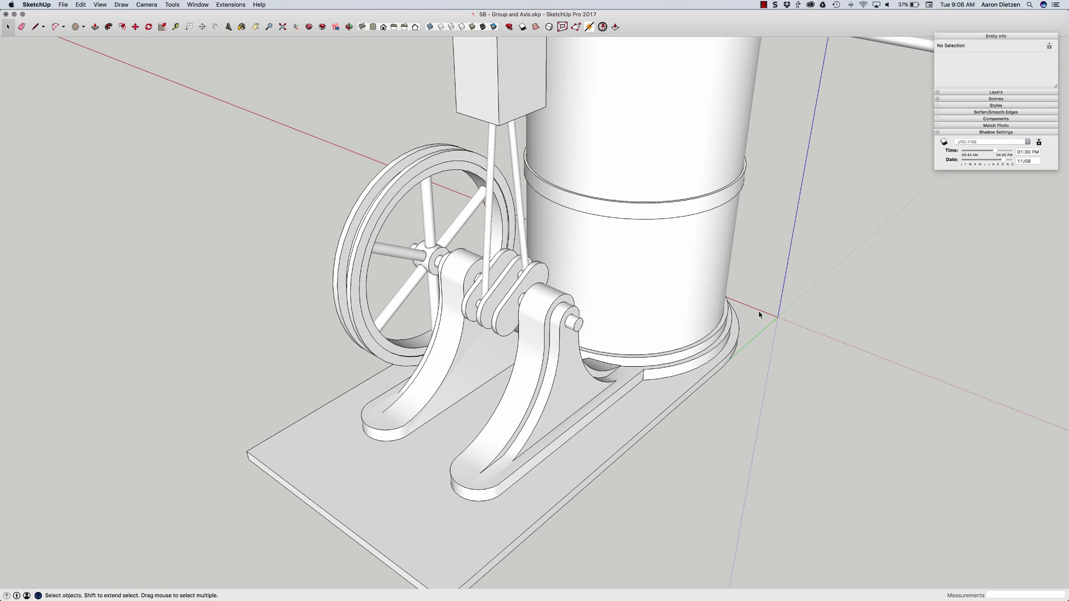
middle_drag(627, 315, 570, 235)
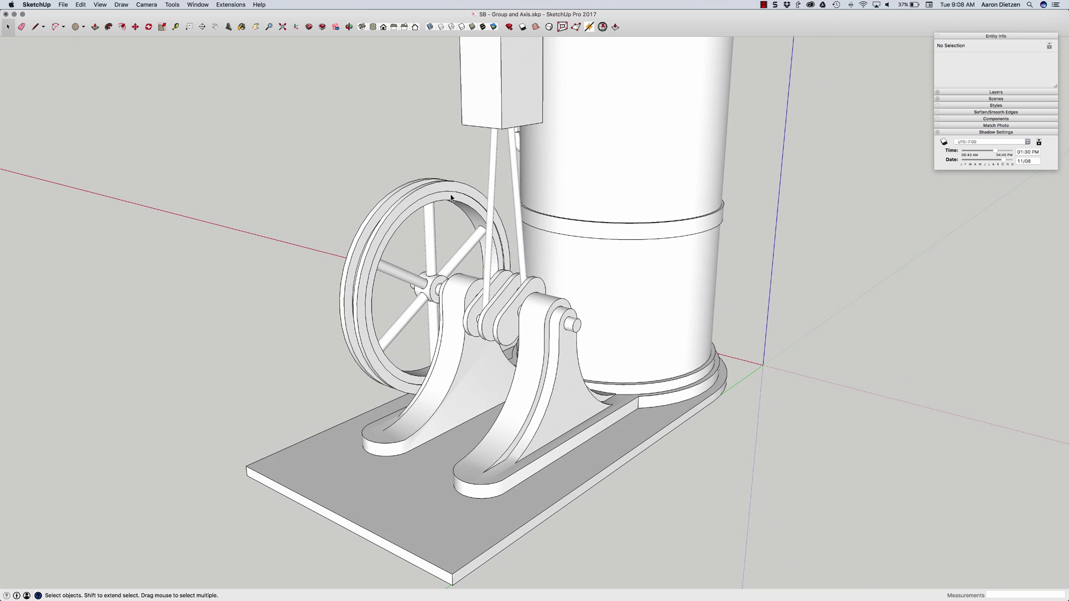
middle_drag(456, 217, 502, 171)
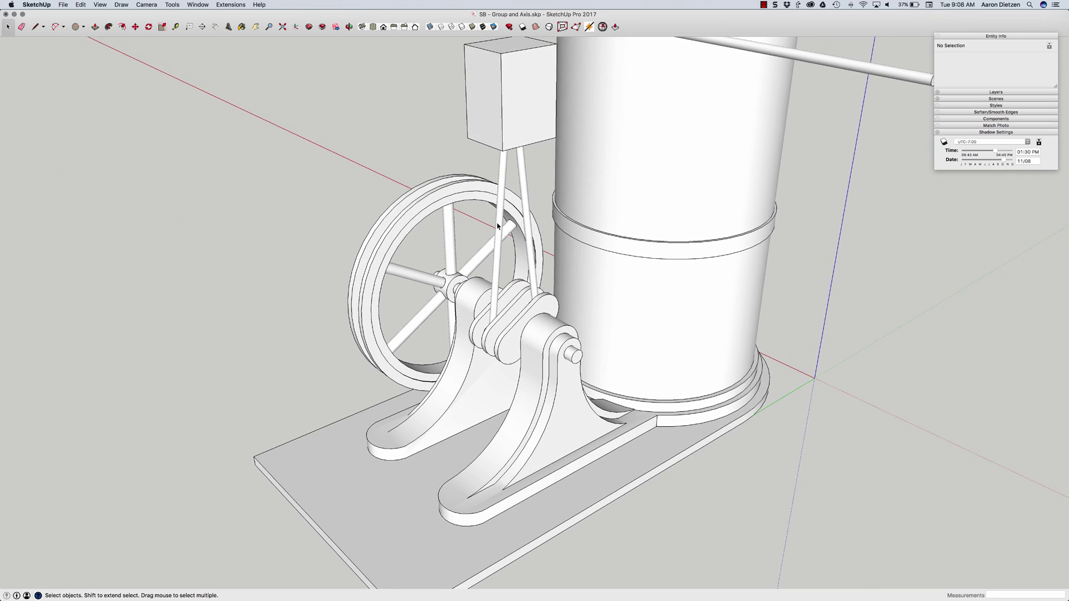